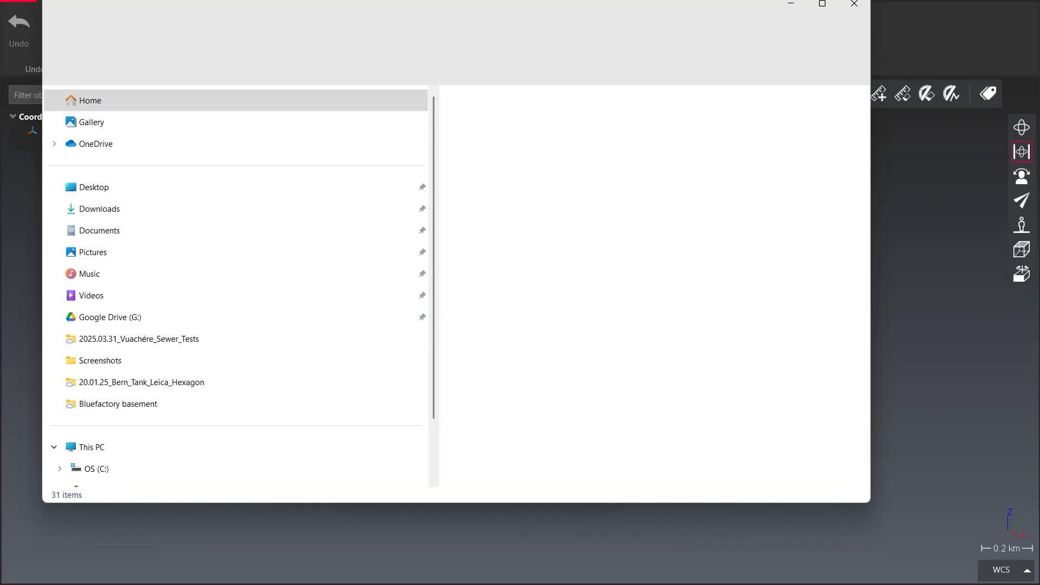
# Import 'Shed Stockpile - Copy.las' from the Desktop with point reduction kept at 4 millions
pyautogui.click(125, 188)
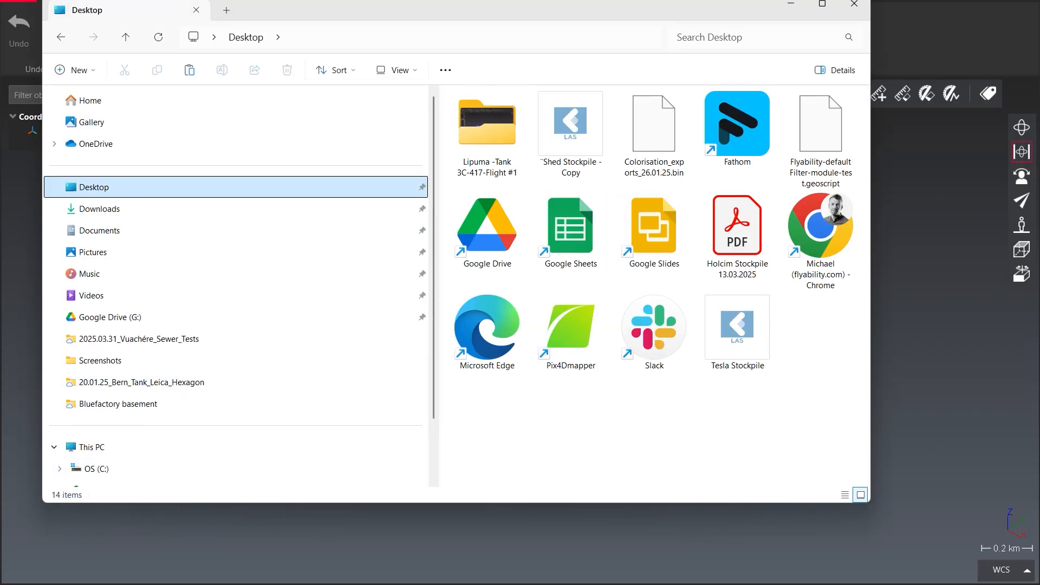
pyautogui.moveTo(570, 125); pyautogui.dragTo(963, 319)
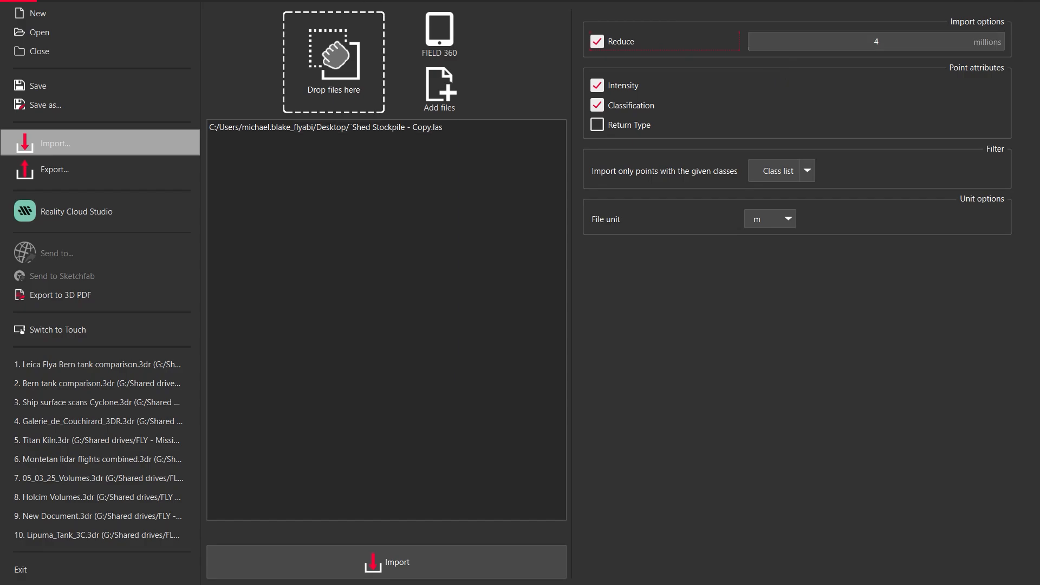
pyautogui.press('space')
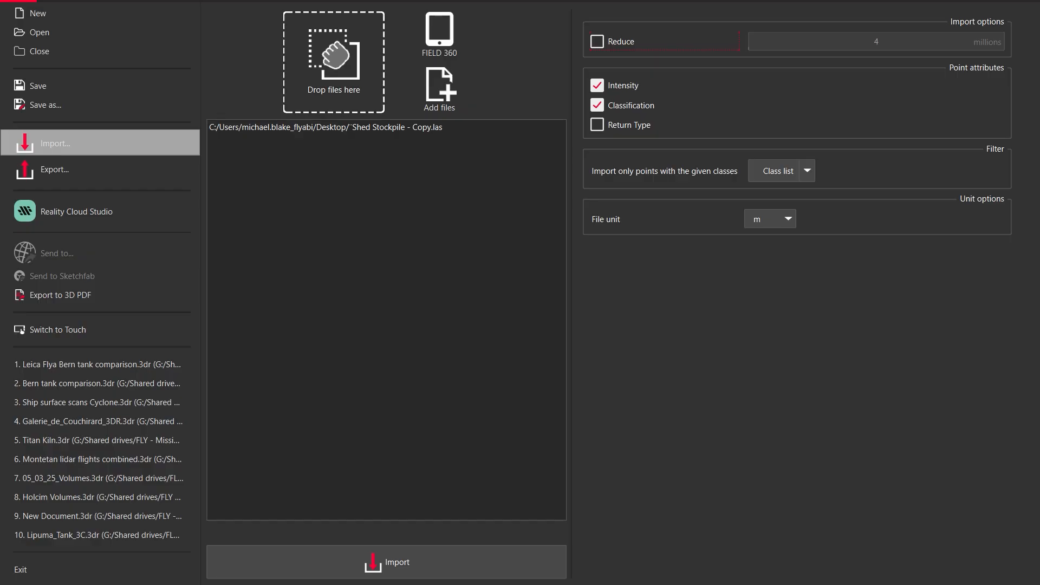
pyautogui.press('space')
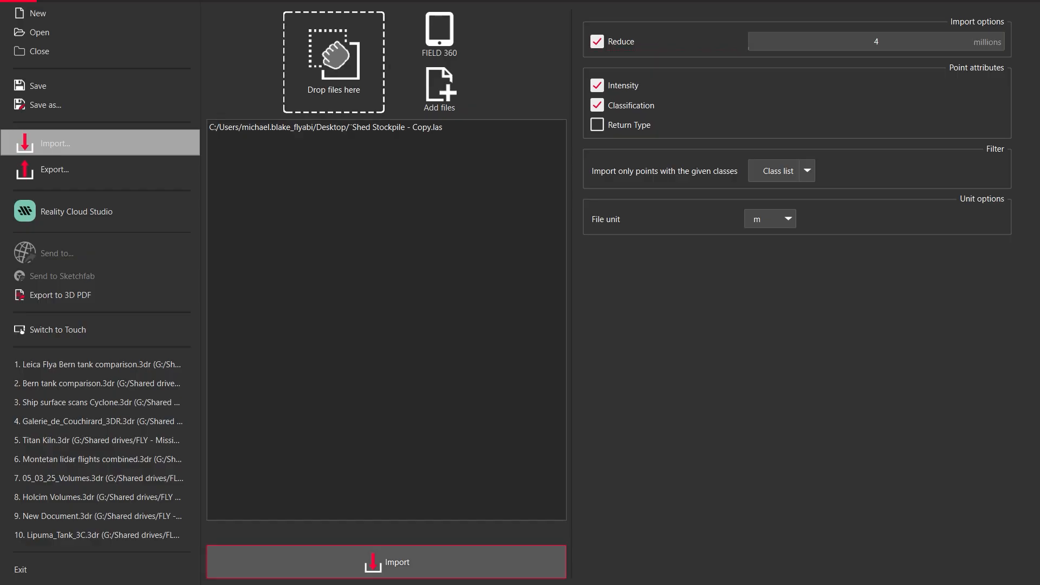
pyautogui.click(386, 562)
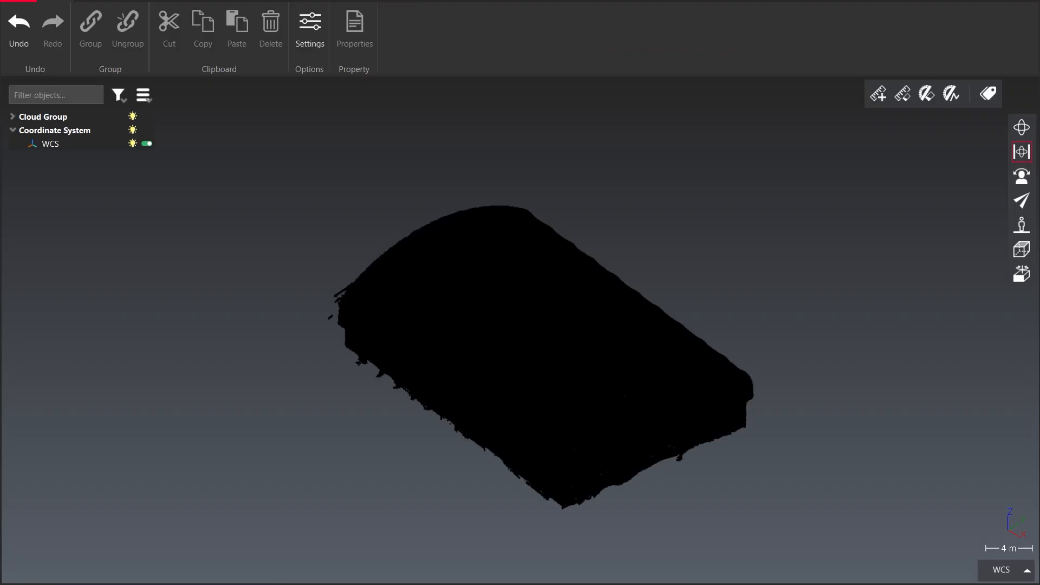
# Orbit and zoom around the imported point cloud to inspect its shape
pyautogui.moveTo(607, 440); pyautogui.dragTo(573, 387, button='middle')
pyautogui.moveTo(572, 388); pyautogui.dragTo(581, 342)
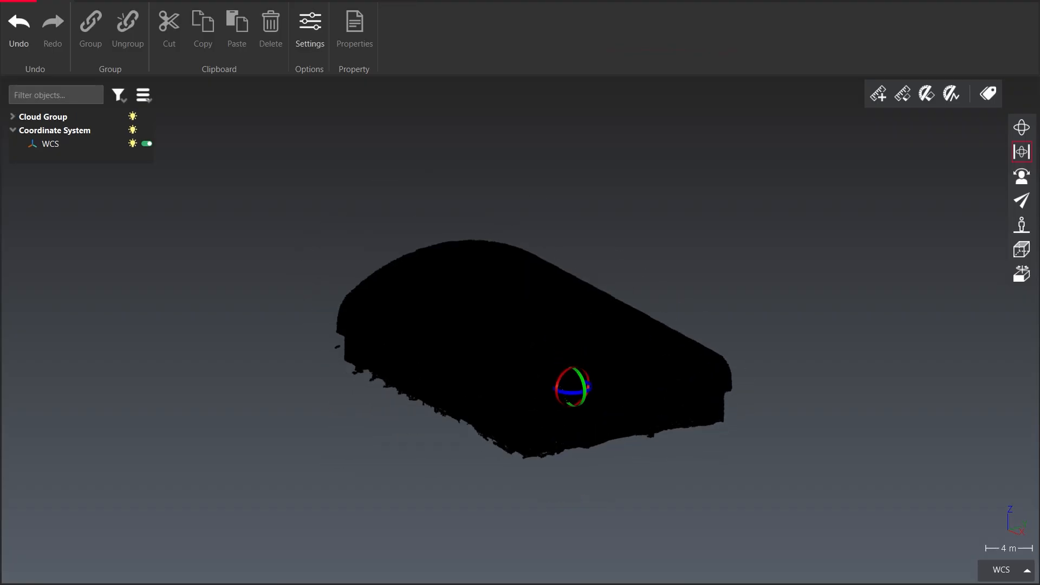
pyautogui.moveTo(581, 342); pyautogui.dragTo(602, 286, button='middle')
pyautogui.click(606, 289)
pyautogui.moveTo(606, 288); pyautogui.dragTo(580, 290)
pyautogui.moveTo(595, 324); pyautogui.dragTo(525, 329, button='middle')
pyautogui.moveTo(525, 330); pyautogui.dragTo(564, 321)
pyautogui.scroll(6, 527, 321)
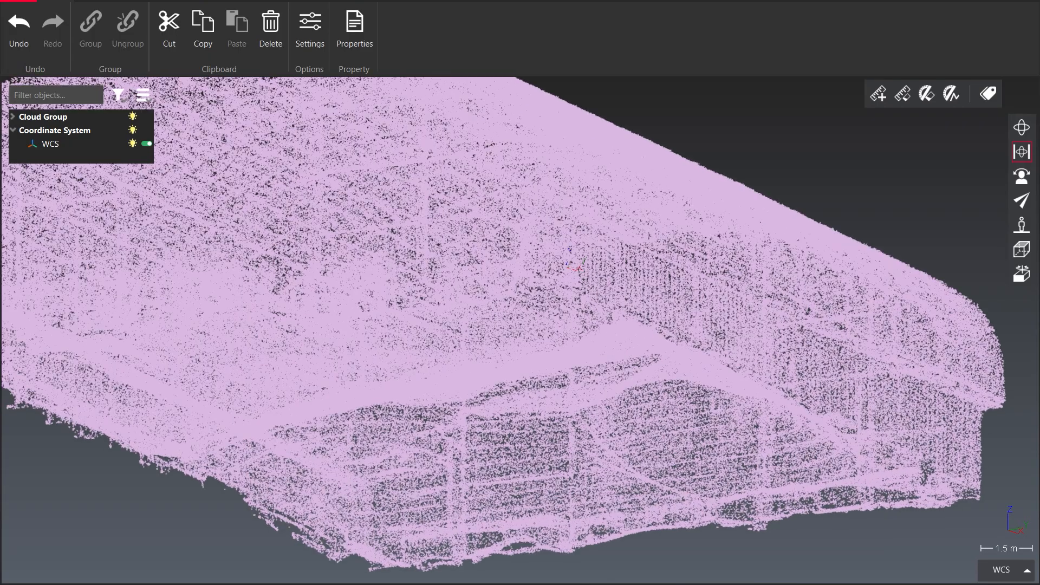
pyautogui.scroll(-4, 527, 322)
pyautogui.moveTo(507, 333); pyautogui.dragTo(536, 324, button='middle')
pyautogui.moveTo(536, 324); pyautogui.dragTo(508, 349)
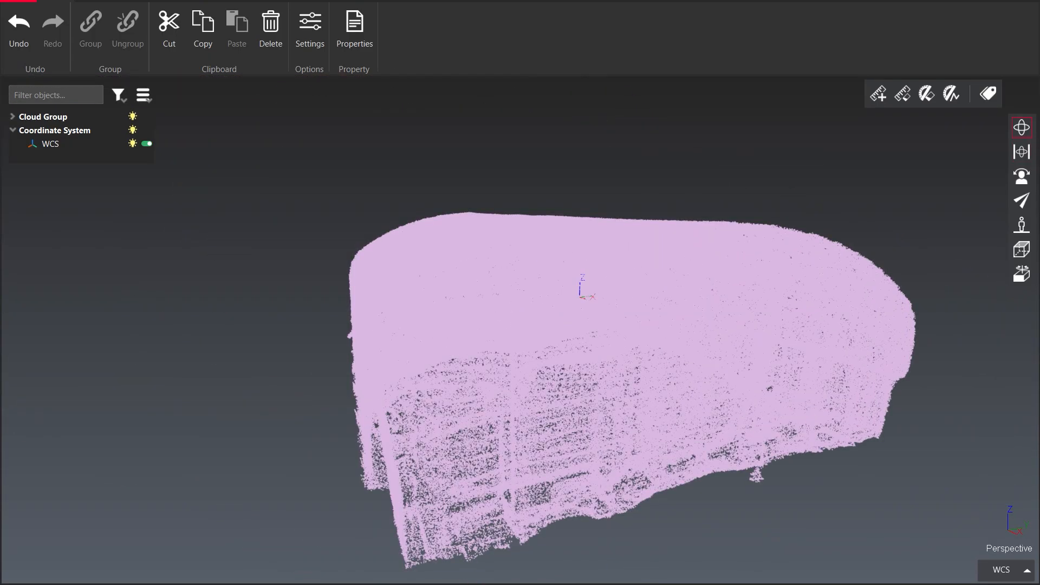
pyautogui.moveTo(695, 307); pyautogui.dragTo(631, 279, button='middle')
pyautogui.moveTo(630, 279); pyautogui.dragTo(618, 319)
pyautogui.moveTo(618, 319); pyautogui.dragTo(645, 332, button='middle')
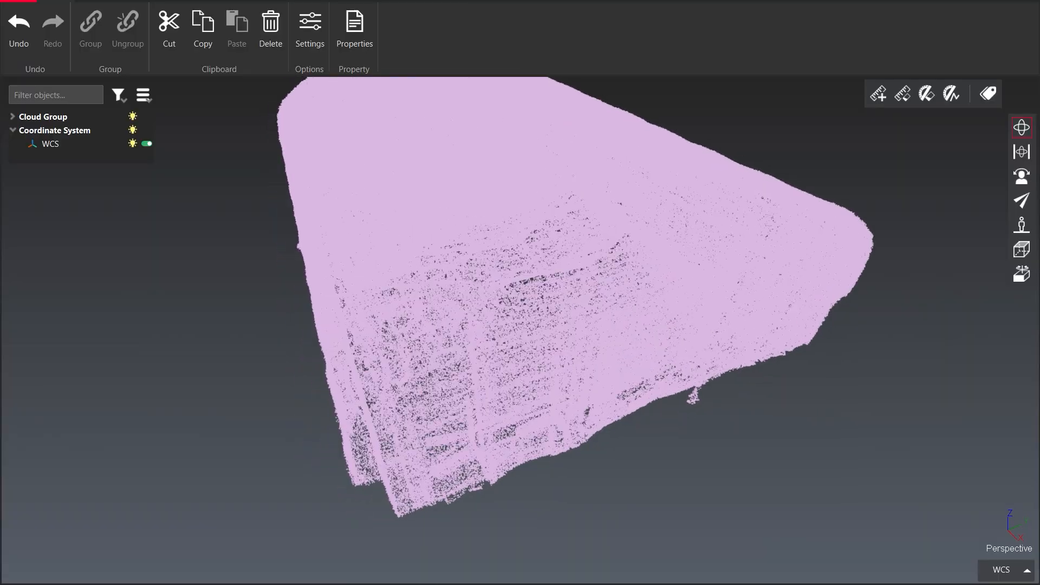
pyautogui.scroll(-2, 671, 327)
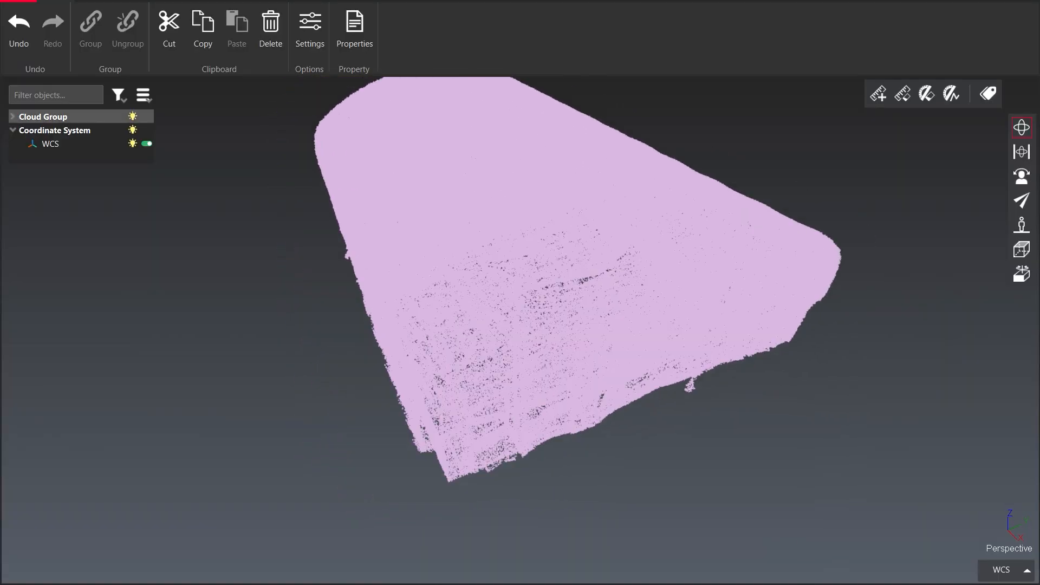
# Display the 'Shed Stockpile - Copy' cloud with smooth shading in red
pyautogui.click(12, 117)
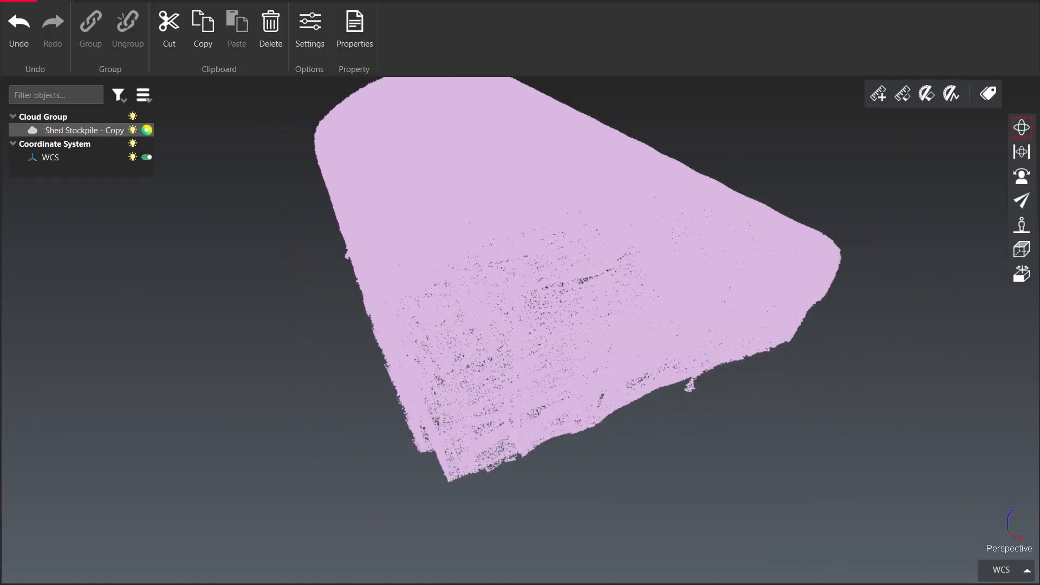
pyautogui.click(146, 130)
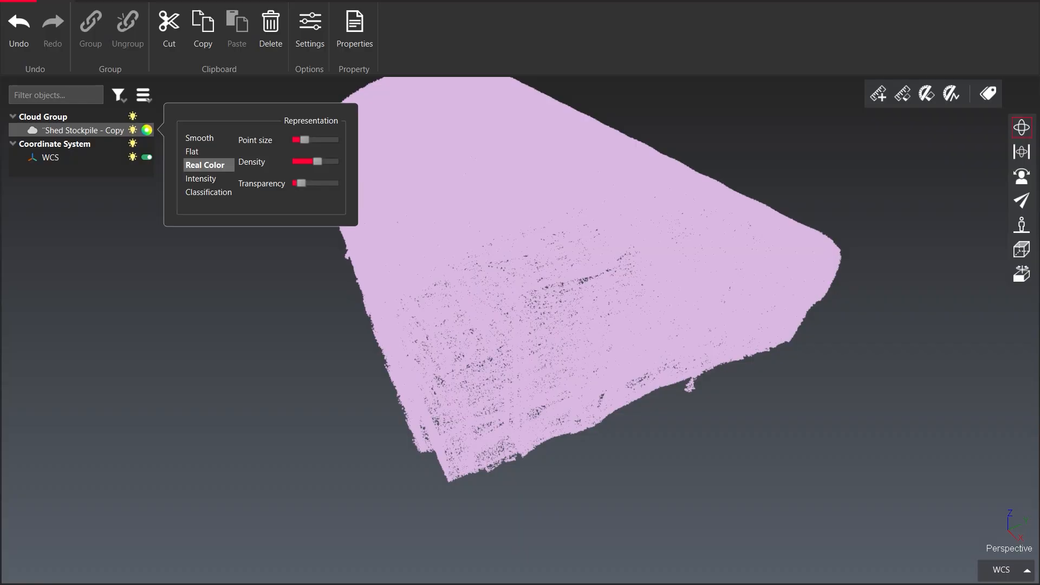
pyautogui.click(205, 164)
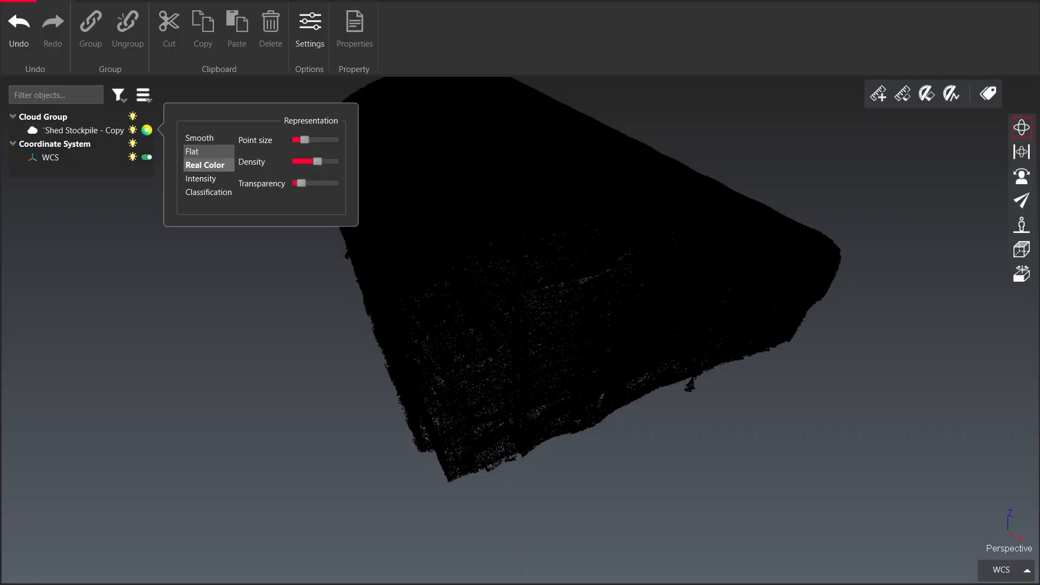
pyautogui.click(205, 138)
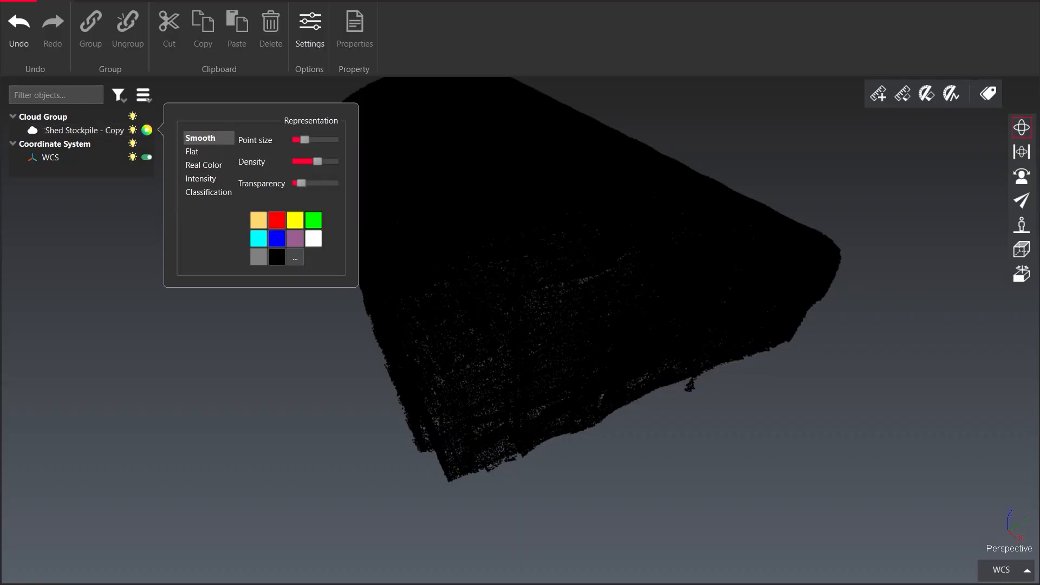
pyautogui.click(277, 220)
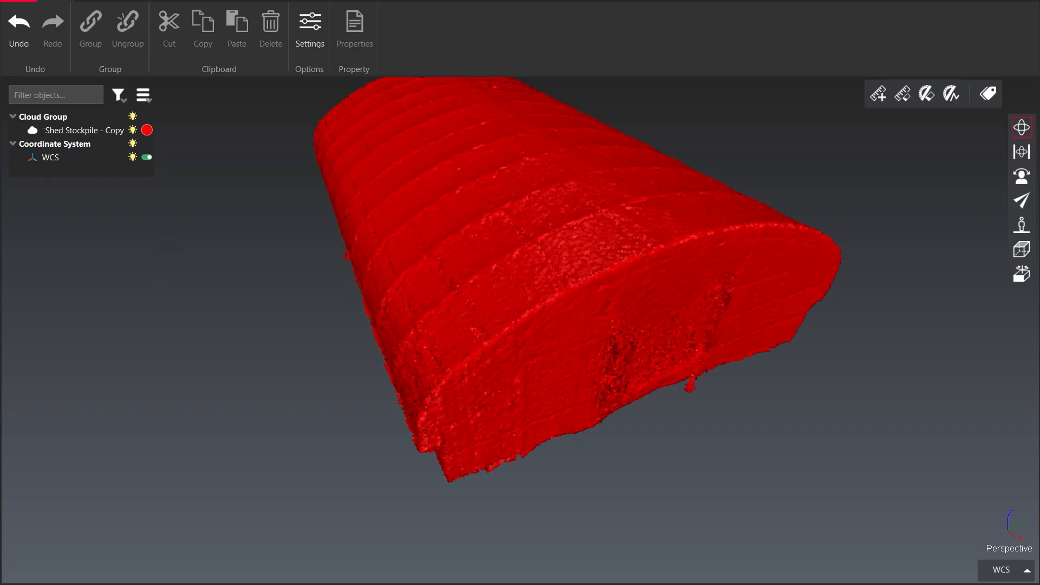
# Orbit and zoom inside the shed to inspect the stockpile and surrounding structure
pyautogui.moveTo(532, 297); pyautogui.dragTo(623, 260)
pyautogui.moveTo(623, 260); pyautogui.dragTo(740, 203, button='middle')
pyautogui.scroll(10, 542, 325)
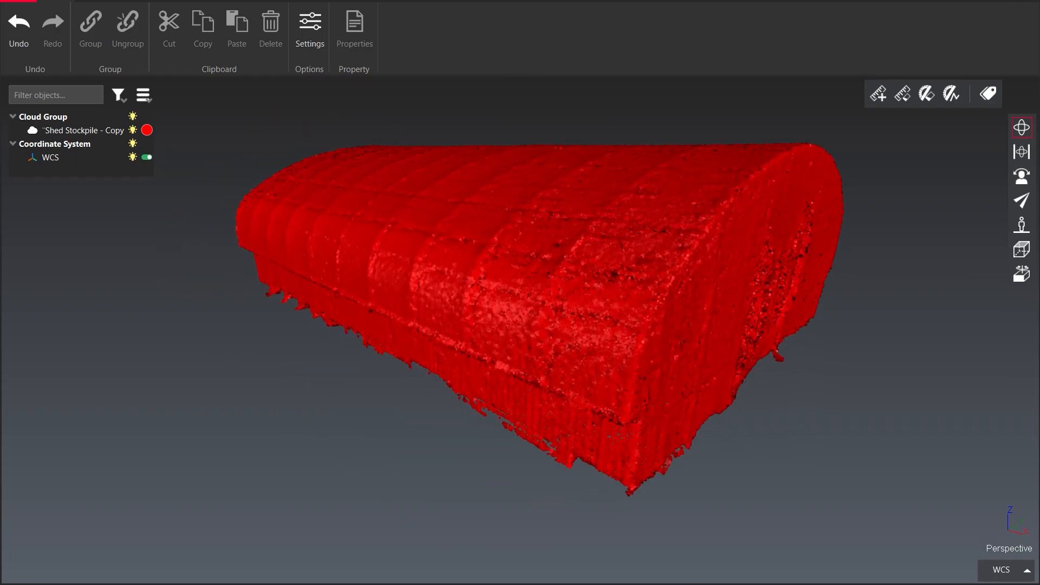
pyautogui.scroll(-3, 495, 269)
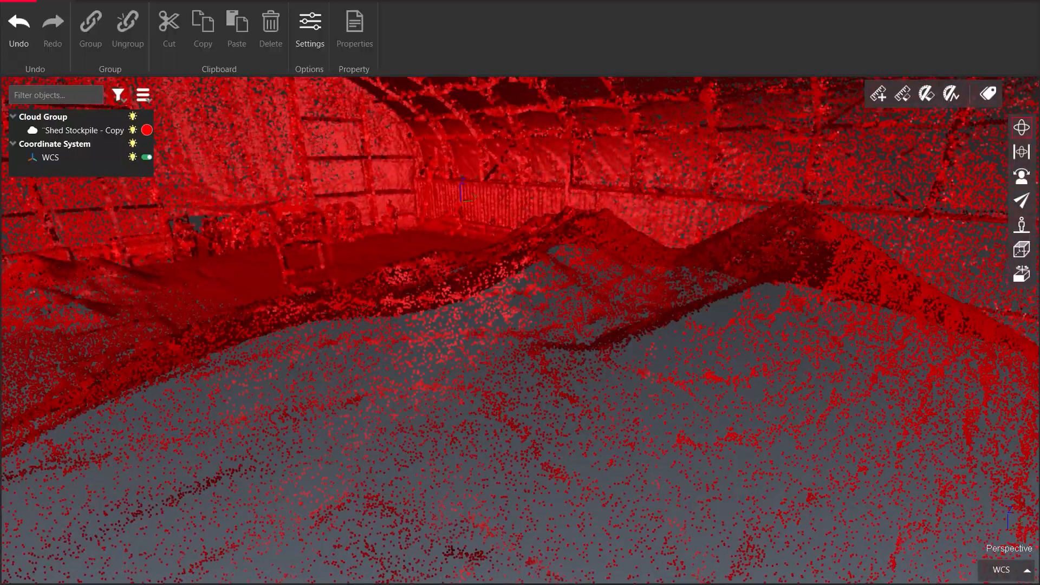
pyautogui.moveTo(494, 269); pyautogui.dragTo(639, 287)
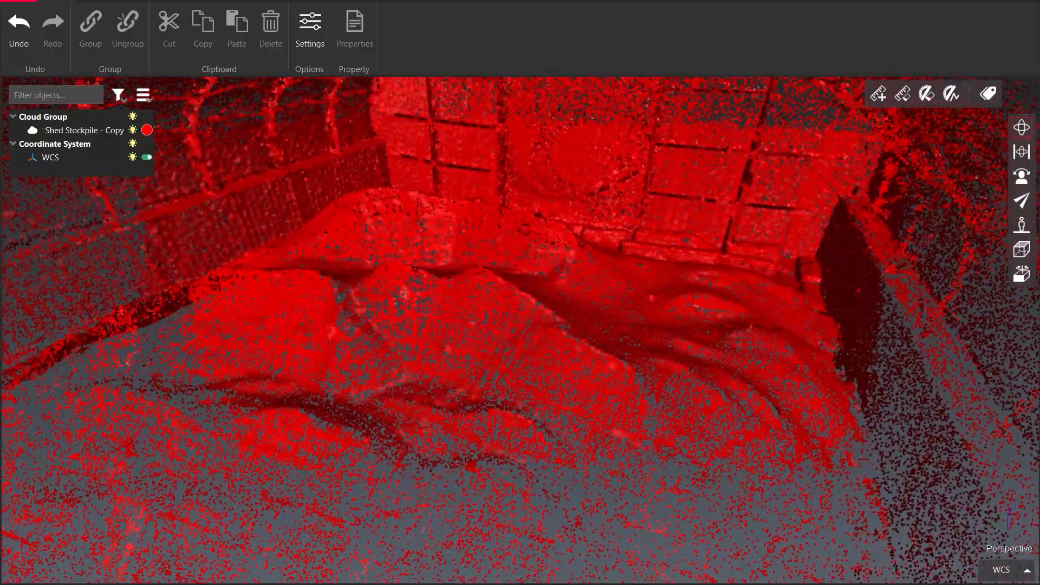
pyautogui.moveTo(509, 298); pyautogui.dragTo(523, 209)
pyautogui.scroll(-2, 360, 334)
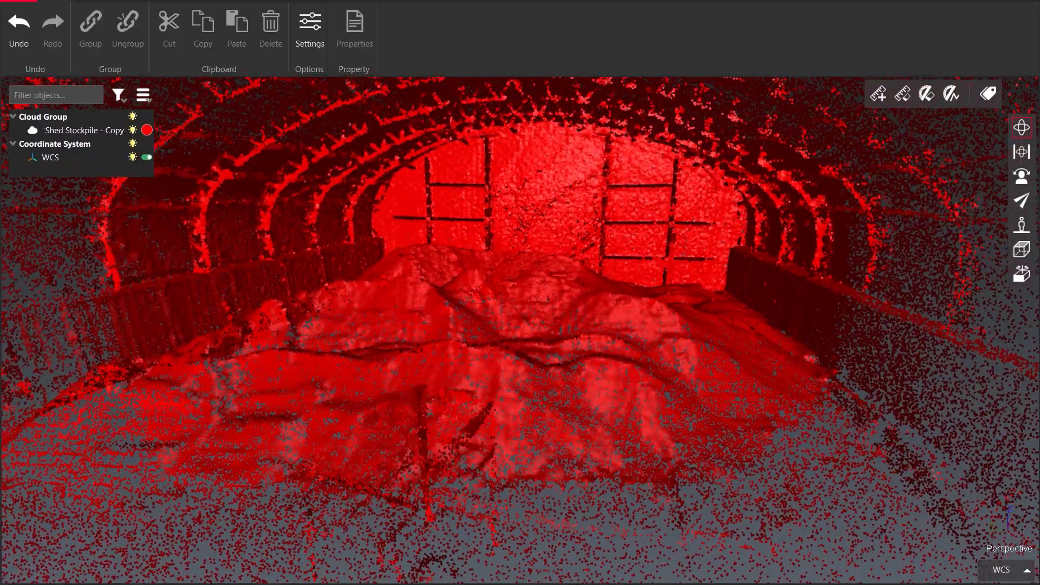
pyautogui.moveTo(359, 335); pyautogui.dragTo(403, 331)
pyautogui.scroll(-3, 403, 332)
pyautogui.moveTo(417, 309); pyautogui.dragTo(452, 276, button='middle')
pyautogui.moveTo(453, 276); pyautogui.dragTo(450, 295)
pyautogui.moveTo(450, 295); pyautogui.dragTo(476, 290, button='middle')
pyautogui.moveTo(424, 286); pyautogui.dragTo(413, 299)
pyautogui.moveTo(414, 300); pyautogui.dragTo(406, 281, button='middle')
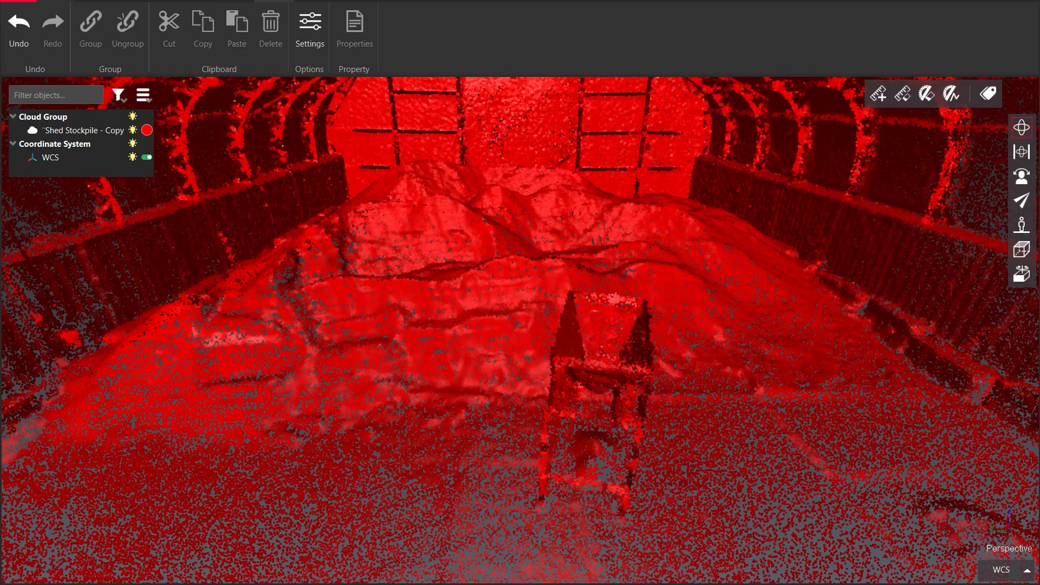
# Open Split Ground Points on the stockpile cloud and set the maximum terrain slope to 70°
pyautogui.click(236, 1)
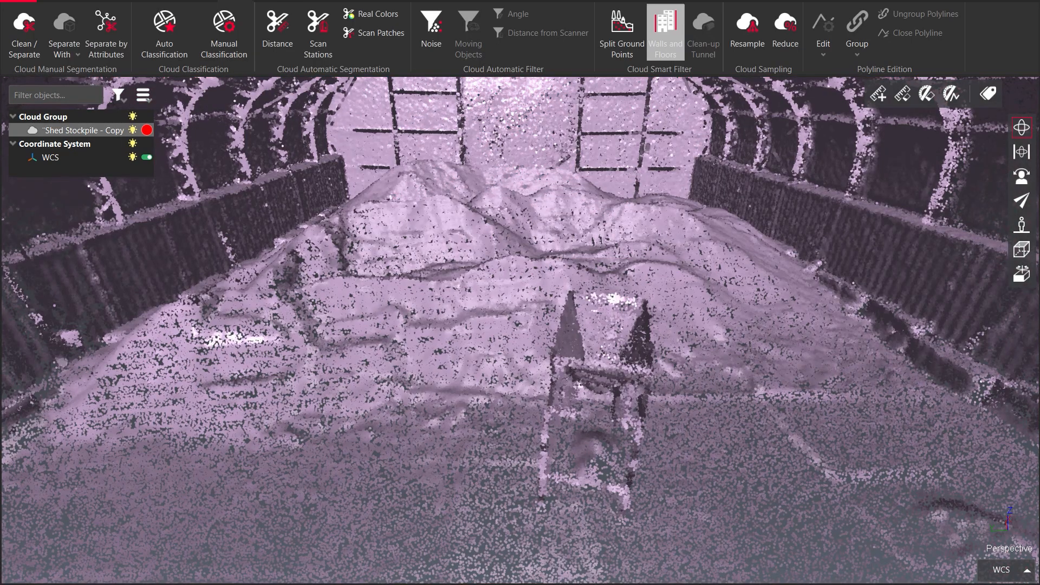
pyautogui.click(621, 32)
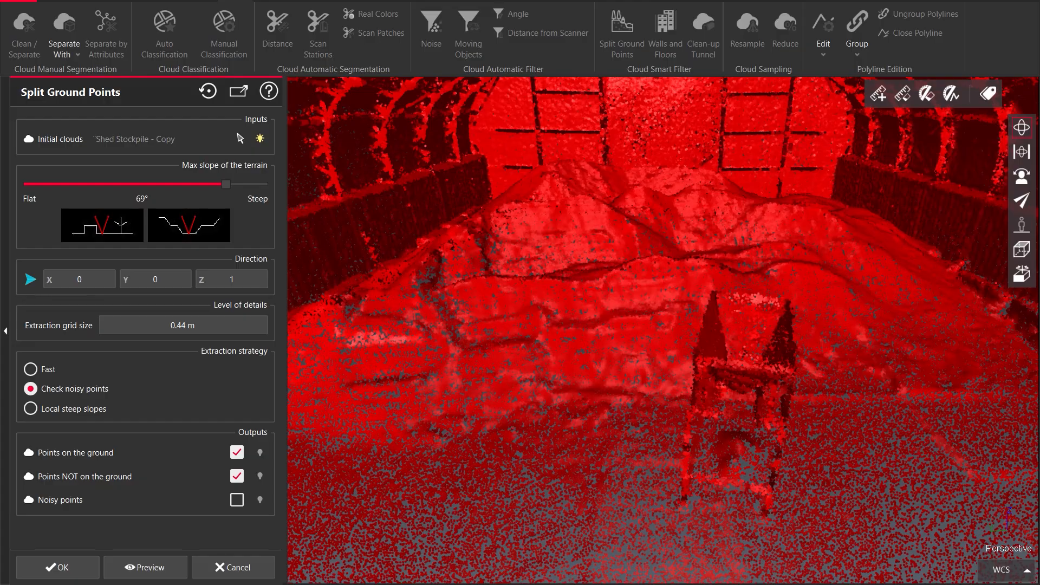
pyautogui.moveTo(226, 184)
pyautogui.mouseDown()
pyautogui.moveTo(200, 184)
pyautogui.moveTo(239, 184)
pyautogui.mouseUp()
pyautogui.moveTo(442, 233); pyautogui.dragTo(325, 249)
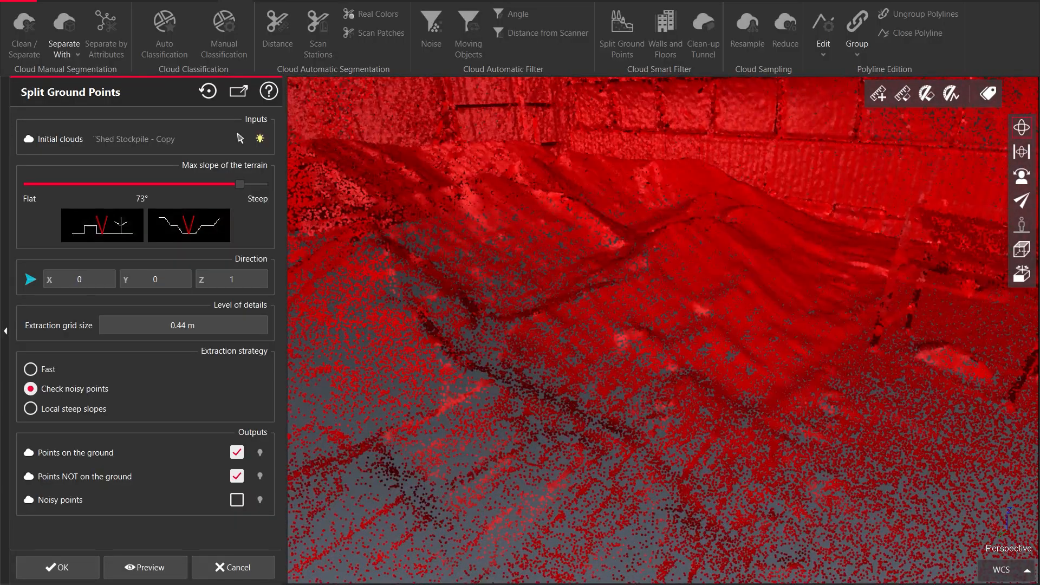
pyautogui.moveTo(595, 303); pyautogui.dragTo(552, 314)
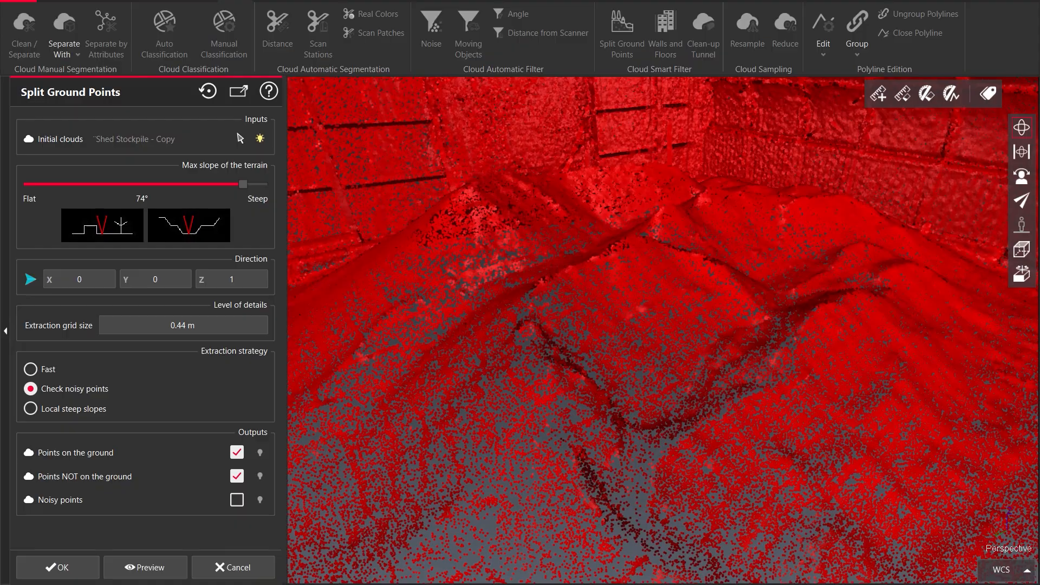
pyautogui.moveTo(244, 184); pyautogui.dragTo(230, 184)
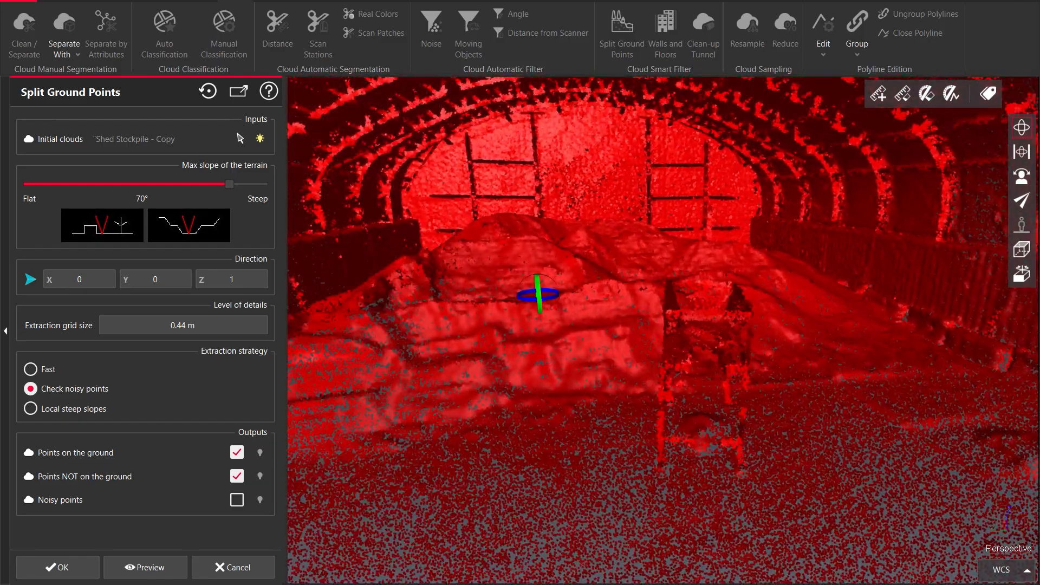
pyautogui.moveTo(537, 294); pyautogui.dragTo(633, 290)
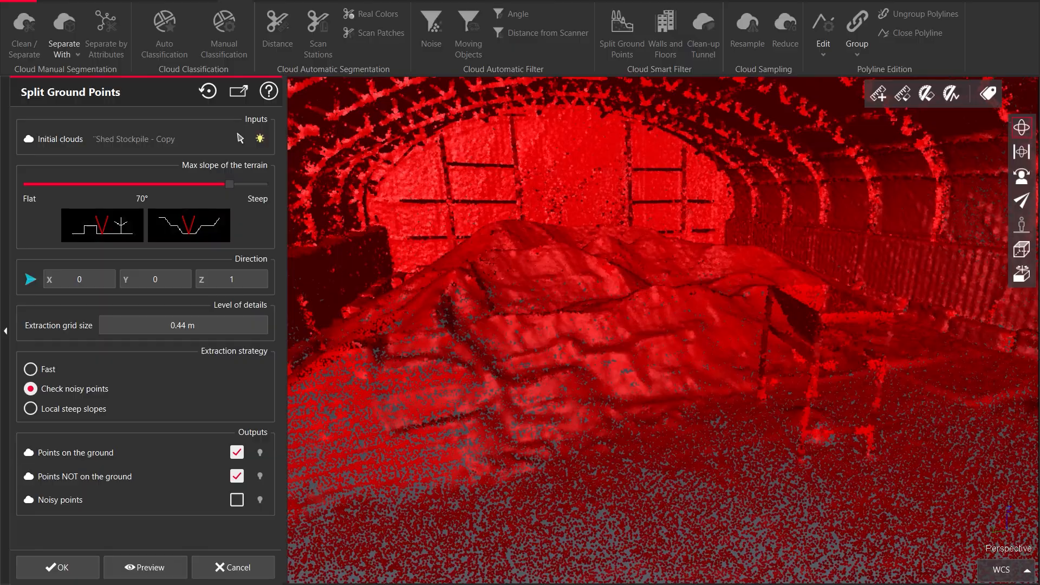
# Set the extraction grid size to 0.1 m
pyautogui.moveTo(183, 326)
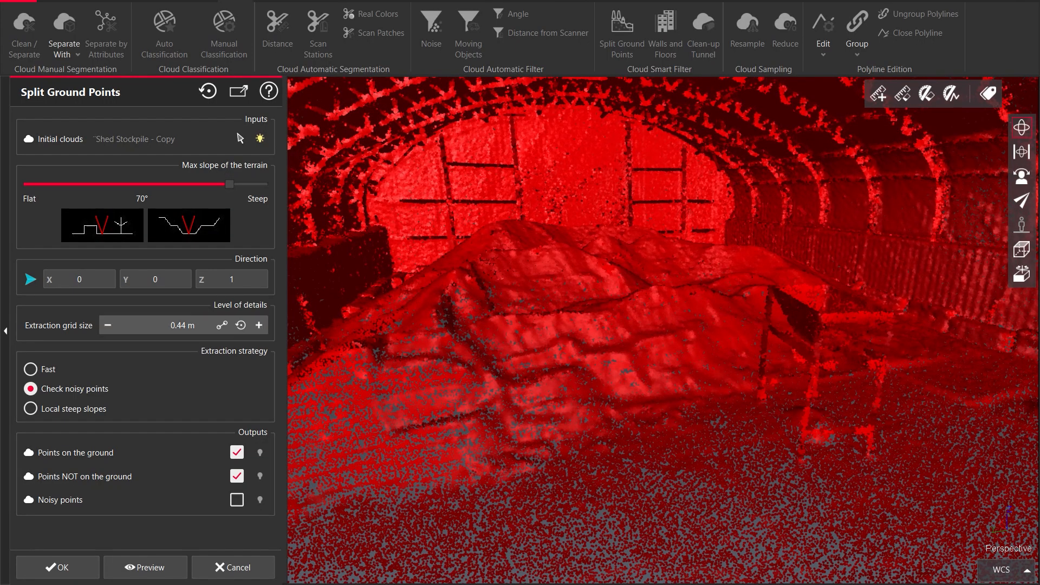
pyautogui.click(183, 325)
pyautogui.write('0.1')
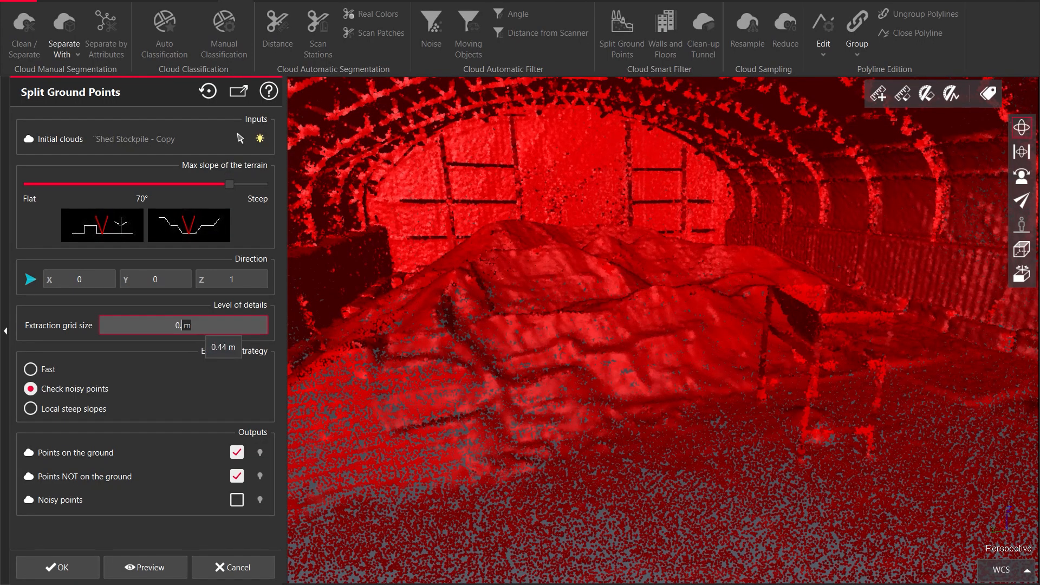
pyautogui.press('Return')
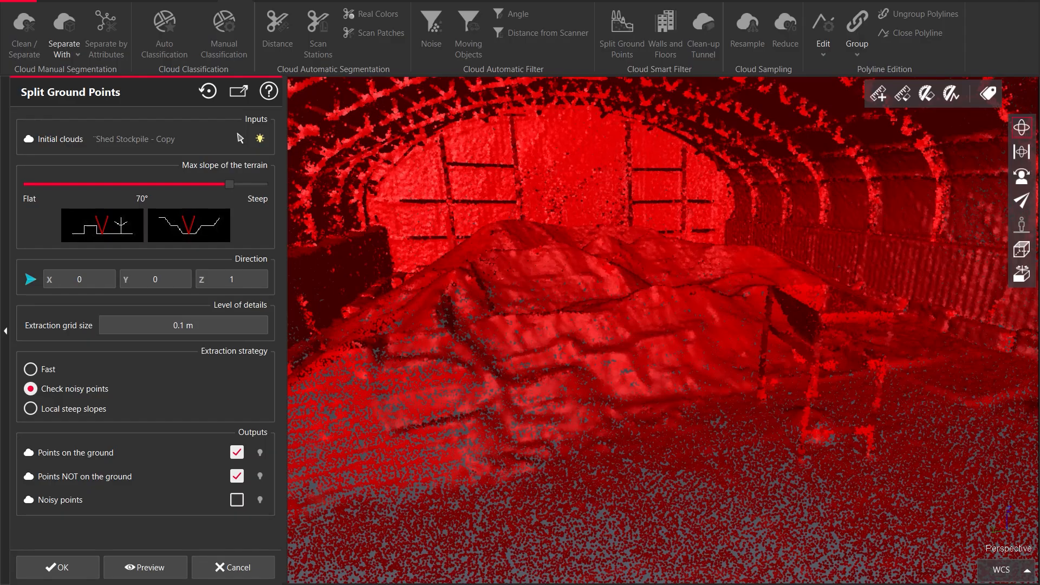
# Preview the ground split and orbit around to inspect the ground and non-ground points
pyautogui.moveTo(663, 325); pyautogui.dragTo(674, 349)
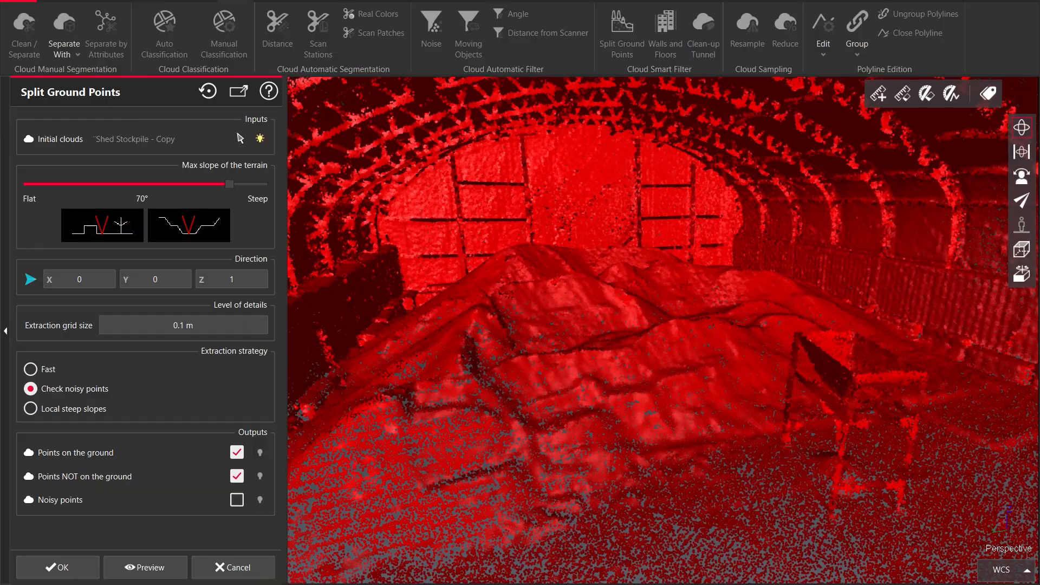
pyautogui.scroll(-3, 671, 229)
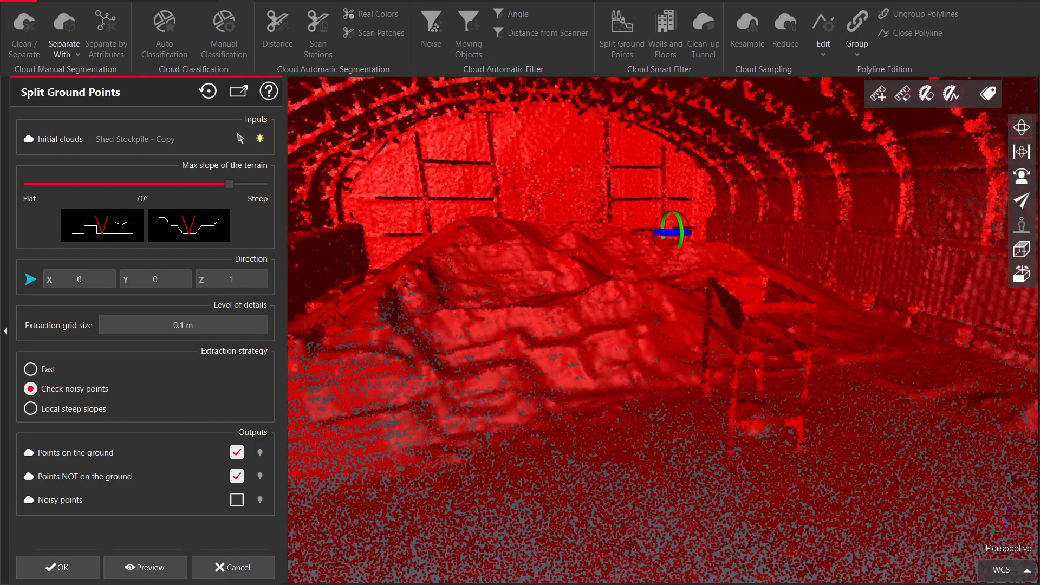
pyautogui.moveTo(671, 229)
pyautogui.mouseDown()
pyautogui.moveTo(592, 232)
pyautogui.moveTo(617, 234)
pyautogui.mouseUp()
pyautogui.moveTo(618, 234); pyautogui.dragTo(603, 228, button='middle')
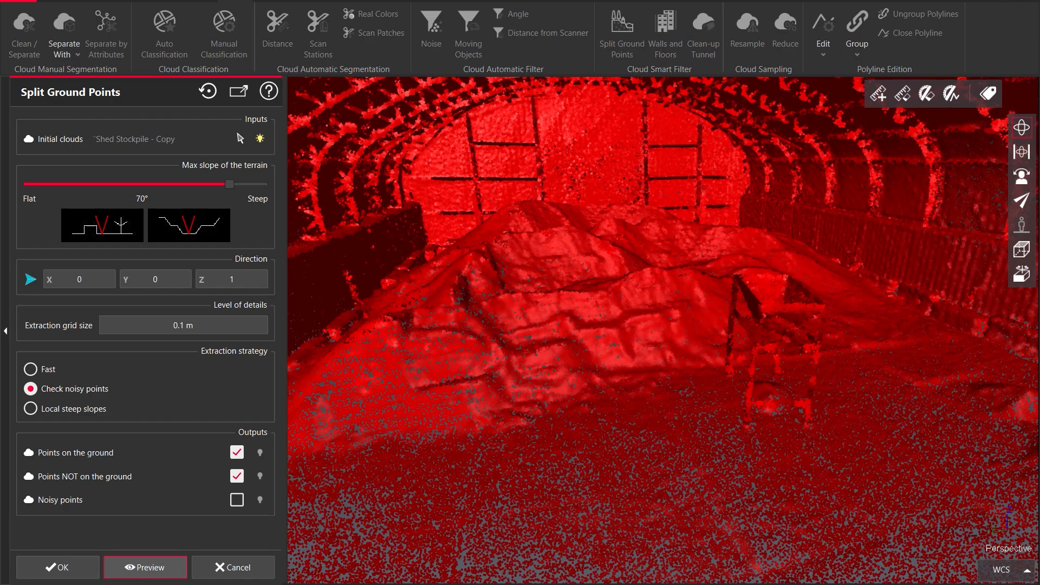
pyautogui.click(145, 567)
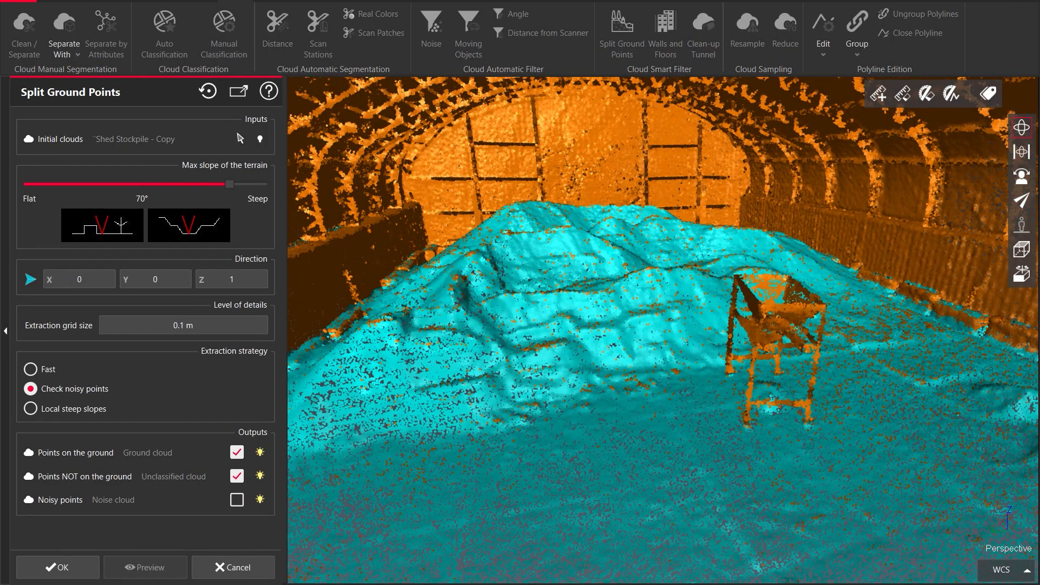
pyautogui.moveTo(663, 330); pyautogui.dragTo(608, 334)
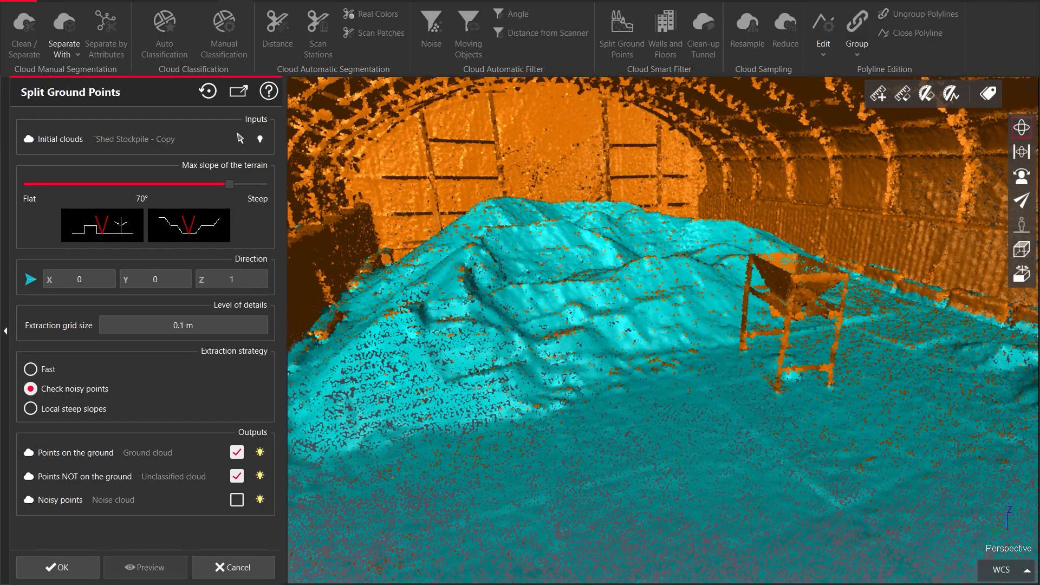
pyautogui.moveTo(660, 331); pyautogui.dragTo(558, 293)
pyautogui.moveTo(613, 236); pyautogui.dragTo(658, 234)
pyautogui.moveTo(490, 255); pyautogui.dragTo(600, 271, button='middle')
pyautogui.moveTo(601, 271); pyautogui.dragTo(536, 286)
pyautogui.scroll(-4, 547, 278)
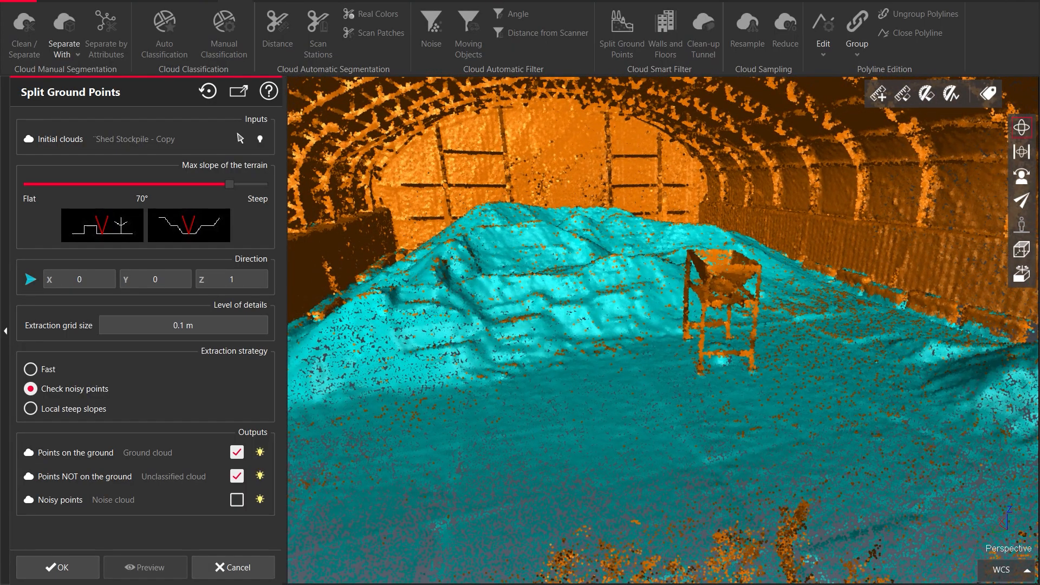
# Preview only the ground points, orbit around to inspect them, and apply the Split Ground Points result
pyautogui.click(259, 476)
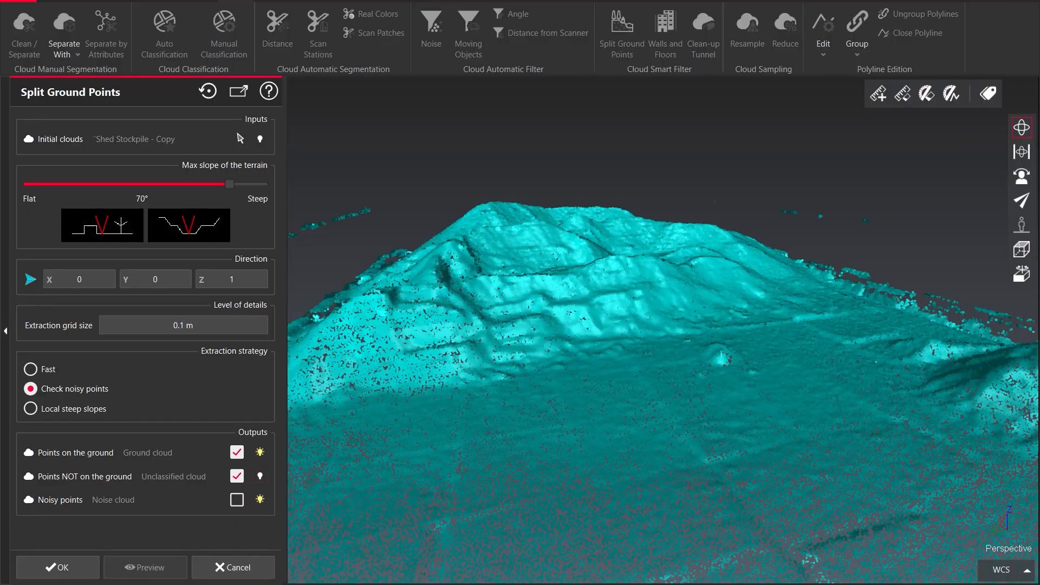
pyautogui.scroll(-6, 612, 314)
pyautogui.moveTo(612, 314); pyautogui.dragTo(788, 332)
pyautogui.moveTo(797, 331); pyautogui.dragTo(913, 325, button='middle')
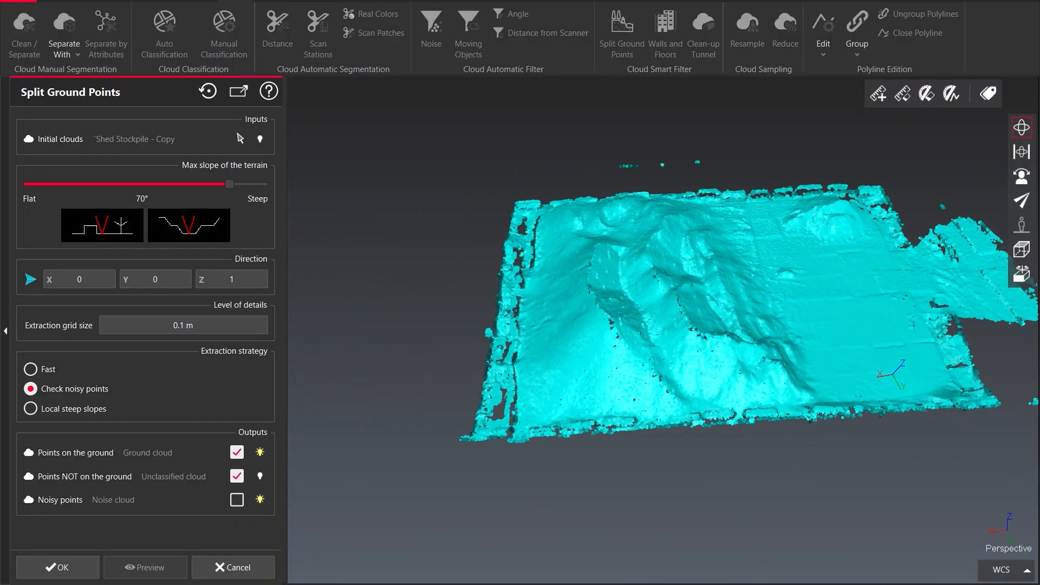
pyautogui.moveTo(913, 325); pyautogui.dragTo(910, 395)
pyautogui.moveTo(686, 325); pyautogui.dragTo(601, 384, button='middle')
pyautogui.moveTo(601, 384); pyautogui.dragTo(710, 303)
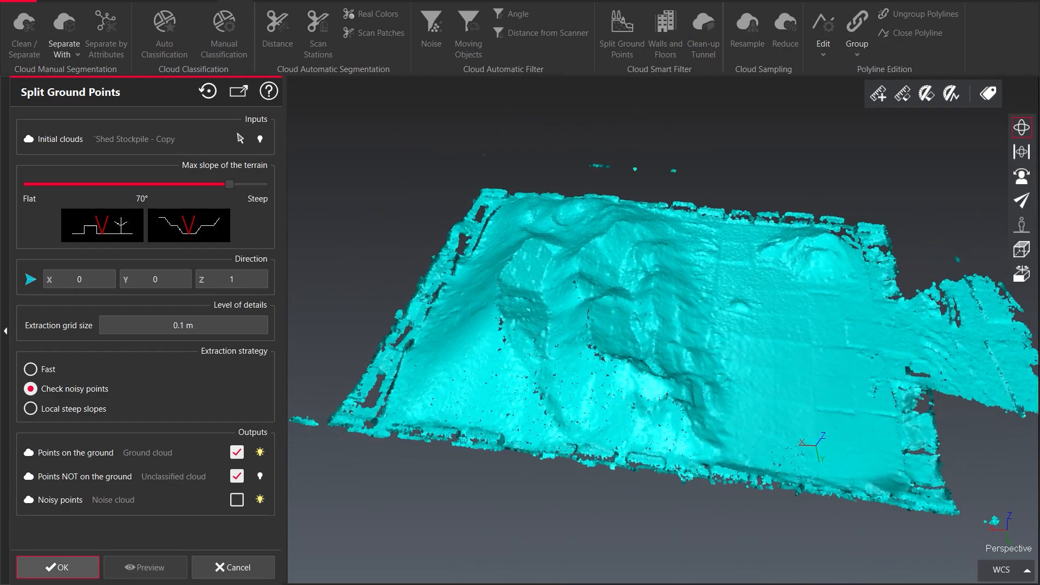
pyautogui.press('Return')
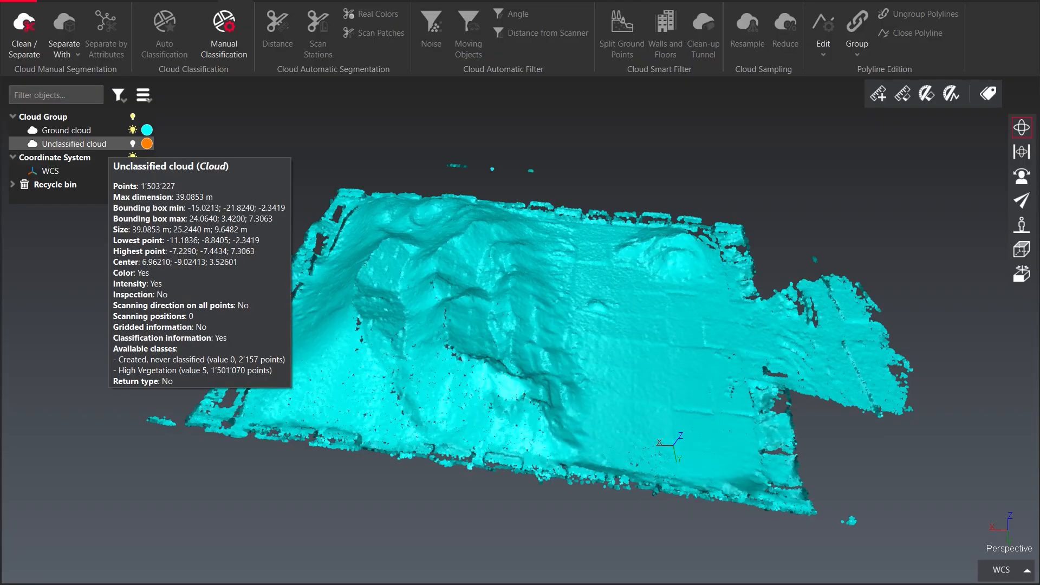
# Toggle the unclassified cloud's visibility and orbit to a top view of the ground cloud
pyautogui.click(132, 143)
pyautogui.click(133, 143)
pyautogui.click(133, 144)
pyautogui.click(133, 144)
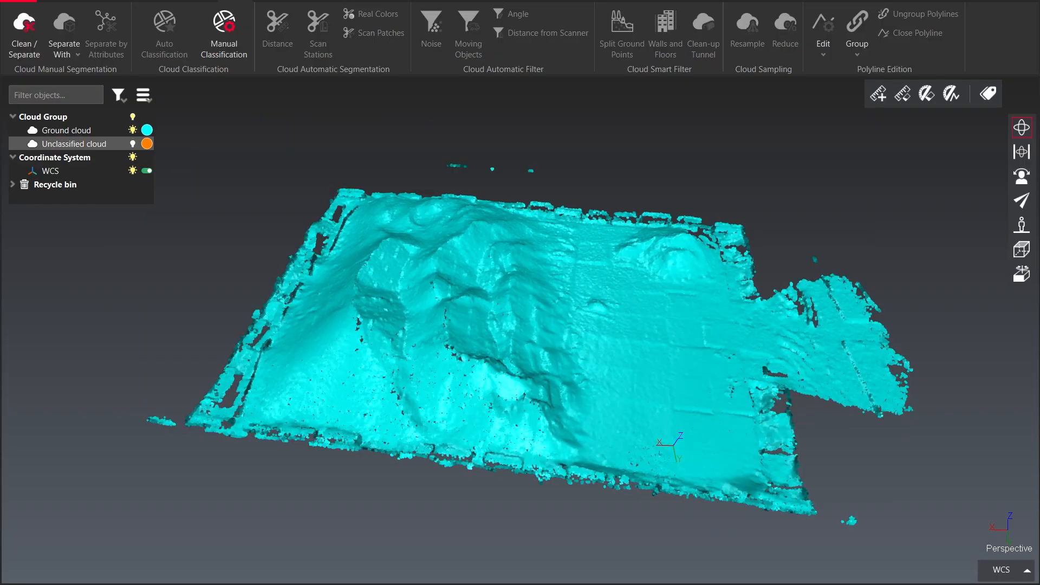
pyautogui.click(132, 144)
pyautogui.moveTo(626, 339); pyautogui.dragTo(601, 303)
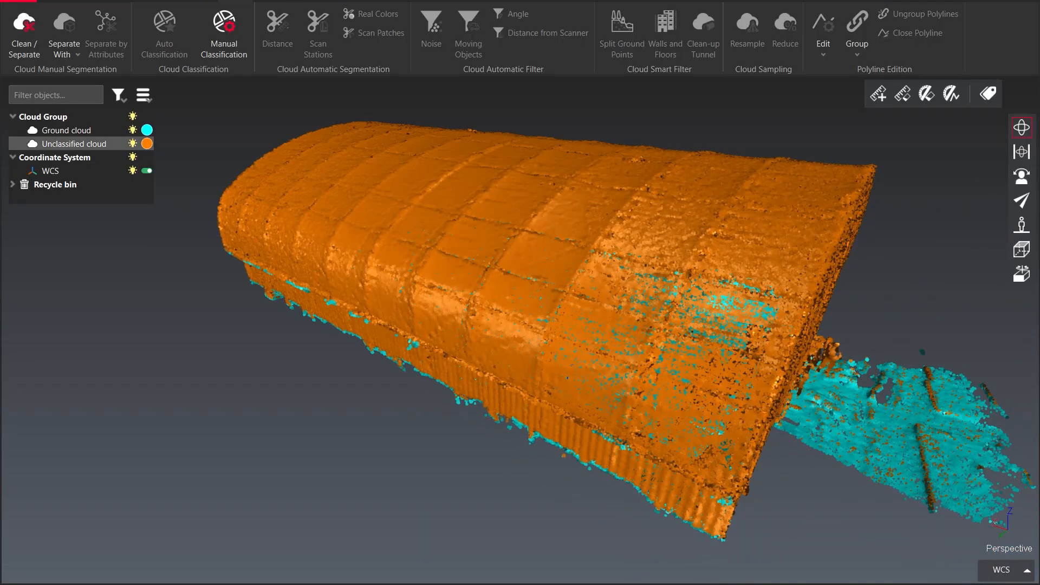
pyautogui.click(133, 144)
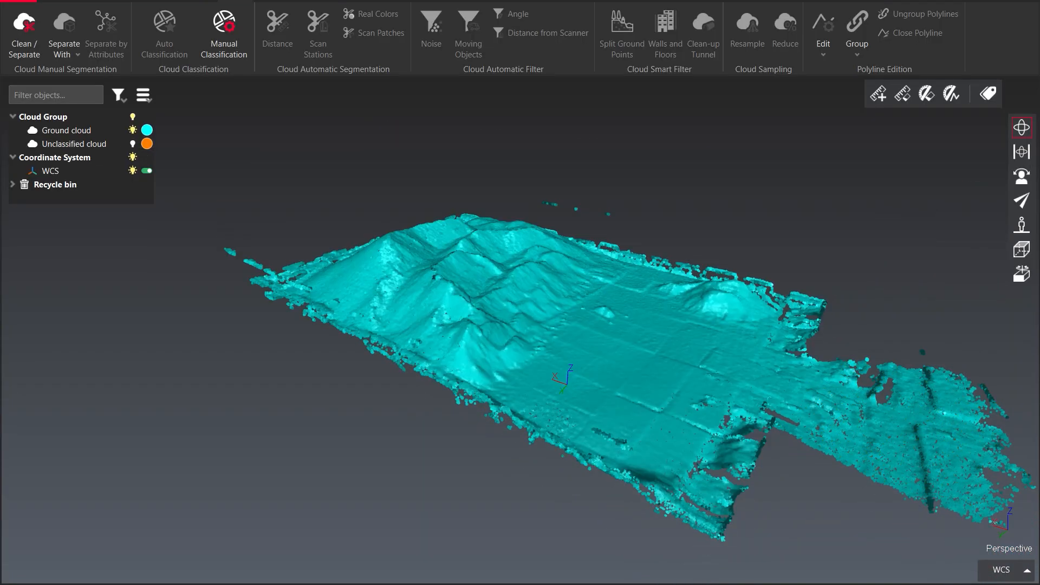
pyautogui.moveTo(392, 249); pyautogui.dragTo(434, 346)
pyautogui.moveTo(410, 295); pyautogui.dragTo(494, 413, button='middle')
pyautogui.moveTo(494, 412); pyautogui.dragTo(483, 414)
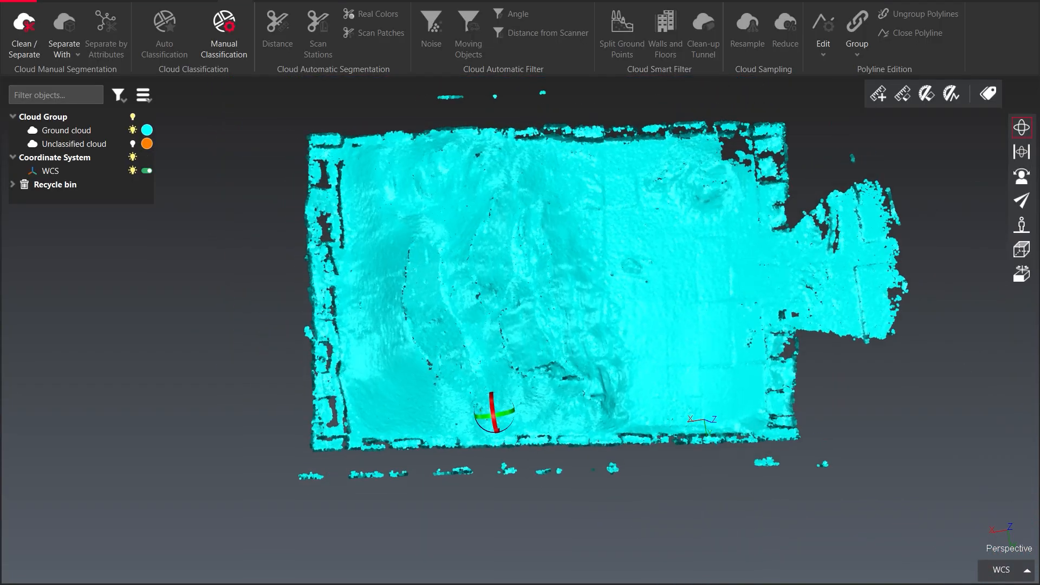
pyautogui.moveTo(524, 374); pyautogui.dragTo(494, 365, button='middle')
pyautogui.moveTo(494, 365); pyautogui.dragTo(490, 365)
# Select the ground cloud, start a stockpile measurement, and confirm a new stockpile definition with default characteristics
pyautogui.click(490, 365)
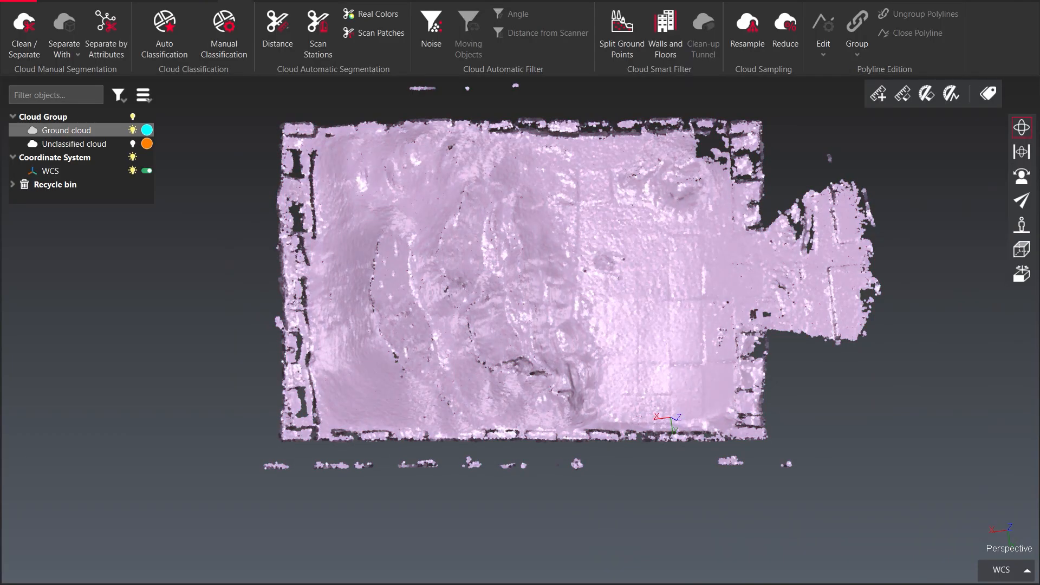
pyautogui.click(397, 1)
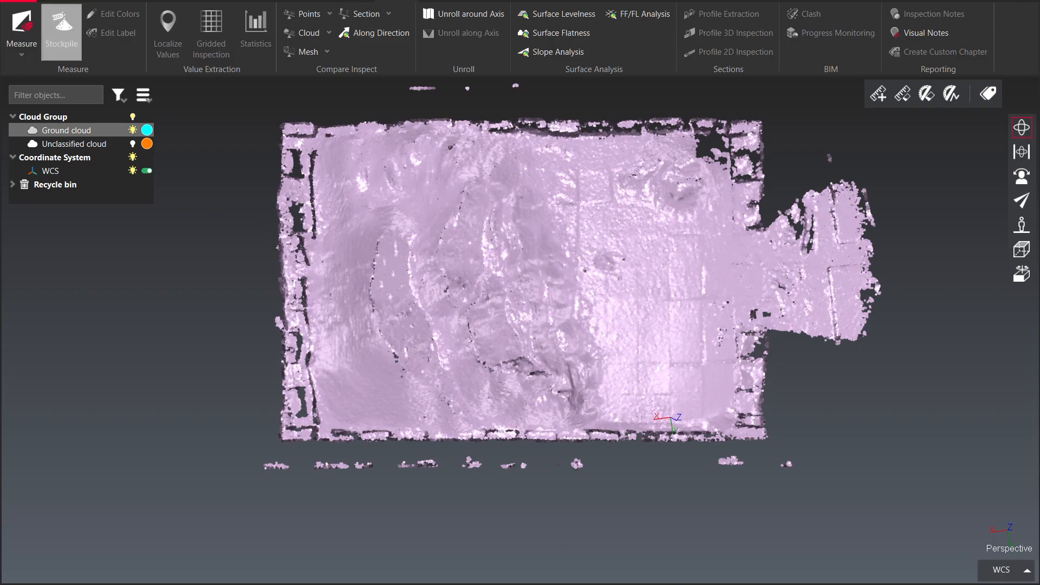
pyautogui.click(61, 30)
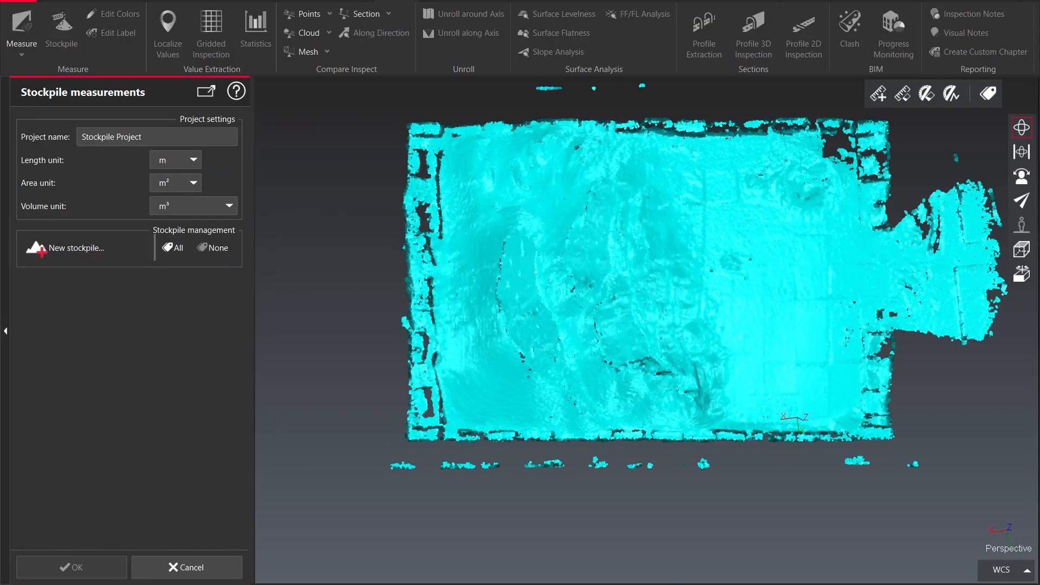
pyautogui.click(81, 249)
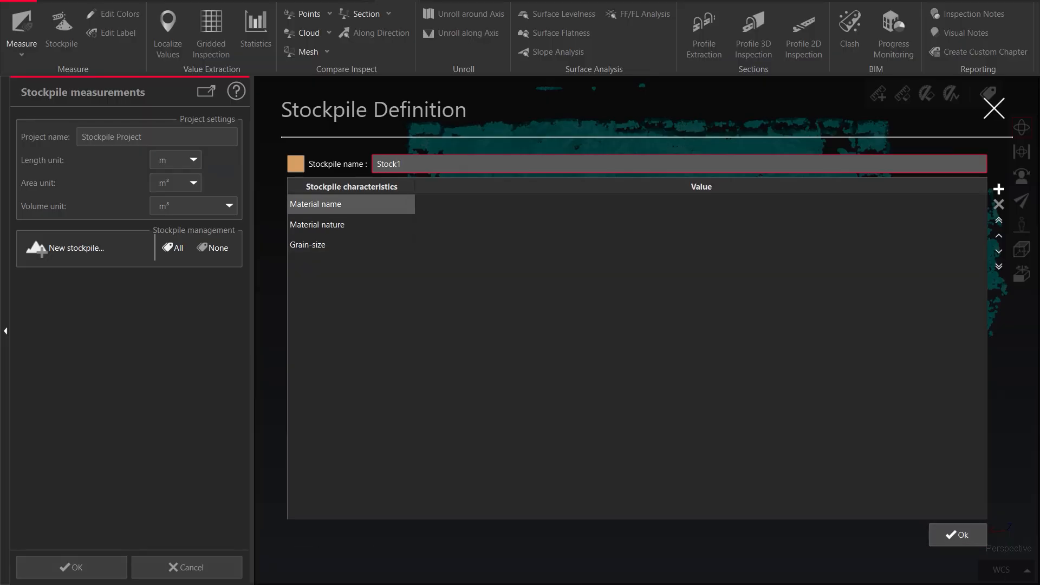
pyautogui.click(509, 204)
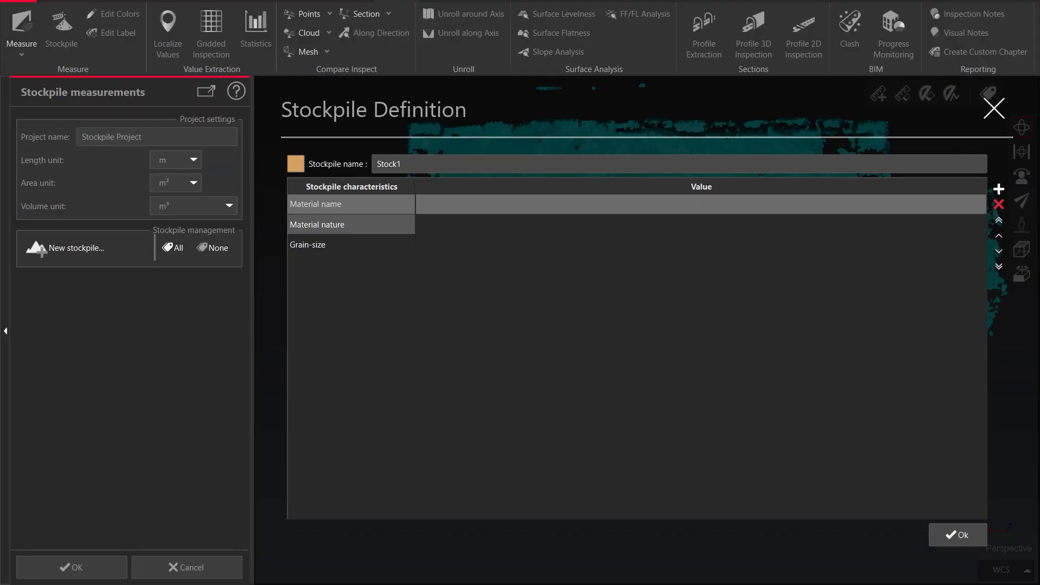
pyautogui.click(350, 225)
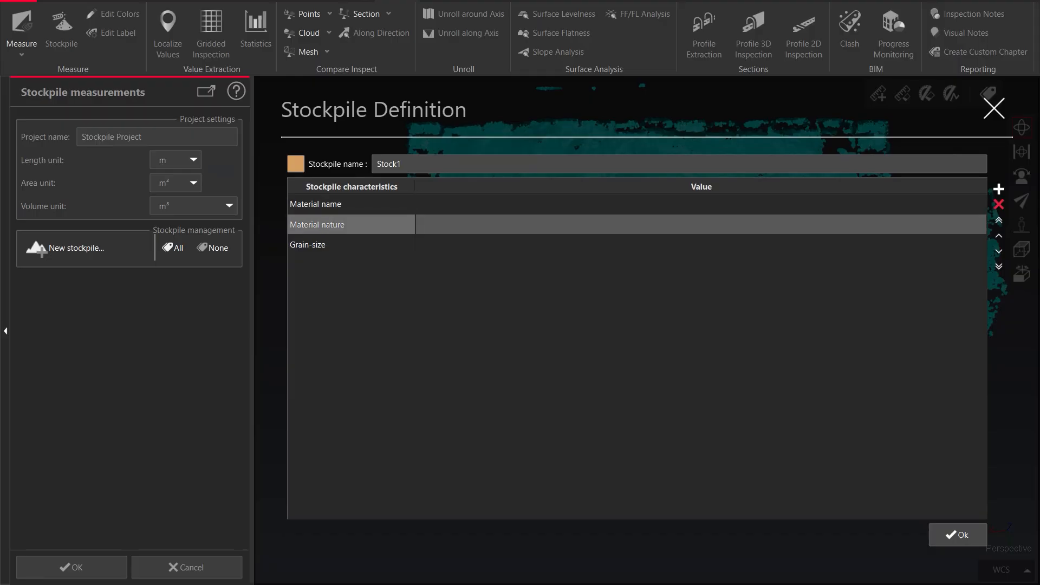
pyautogui.click(350, 245)
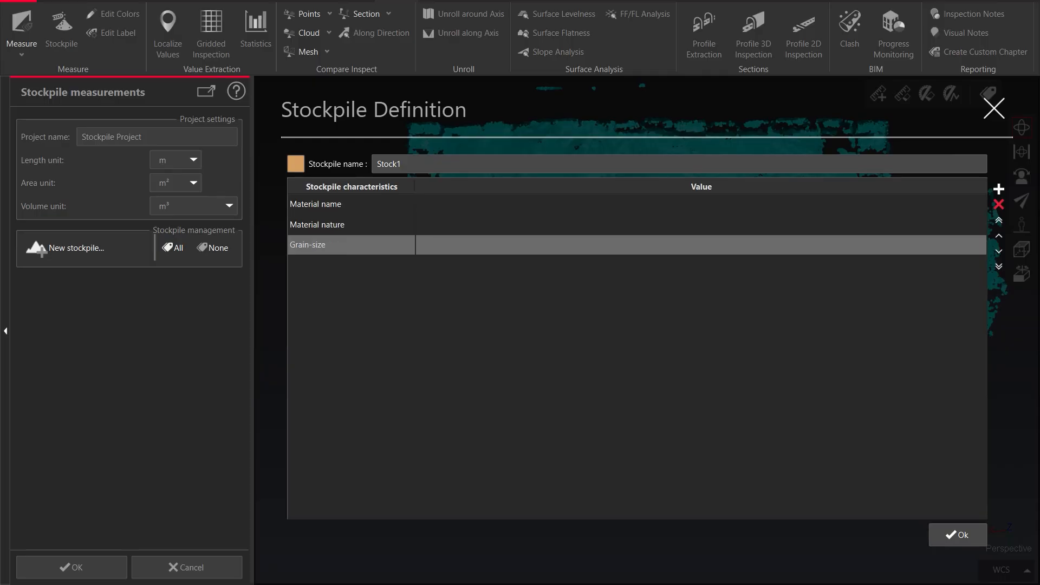
pyautogui.click(957, 535)
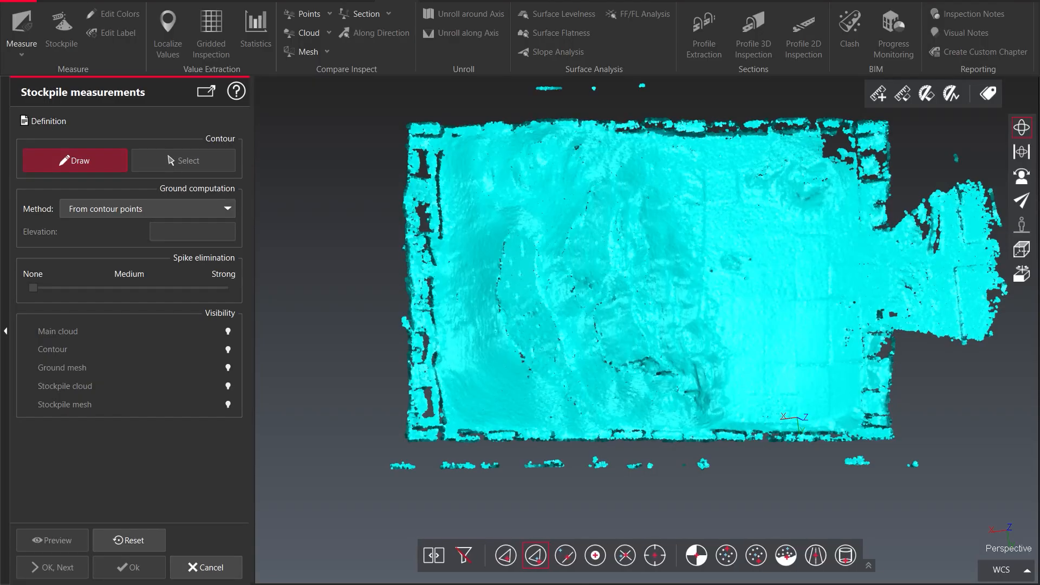
# Begin drawing the stockpile contour, placing points along the pile's upper edge to its top-left corner
pyautogui.scroll(5, 737, 276)
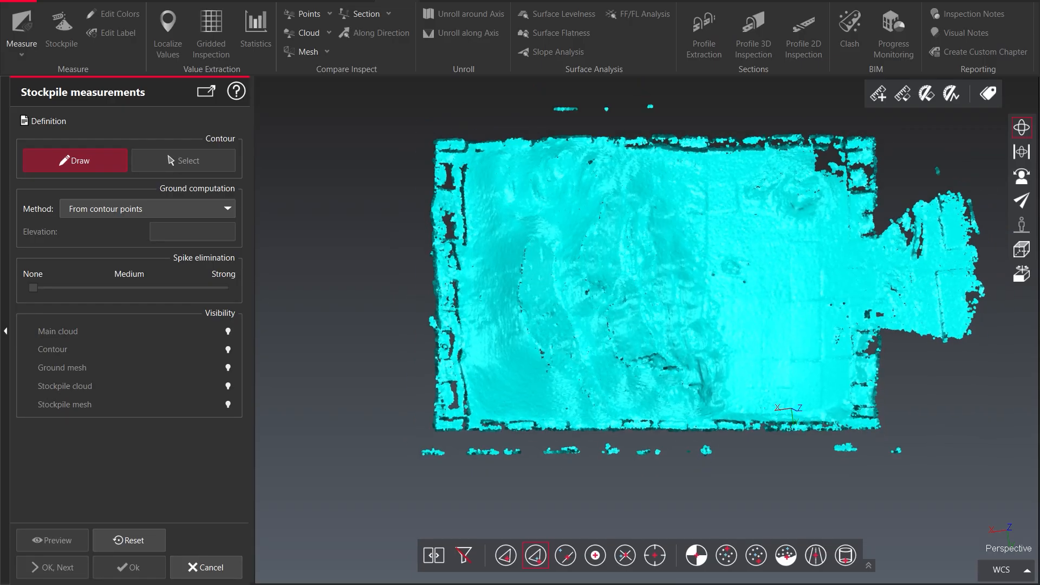
pyautogui.scroll(-4, 644, 304)
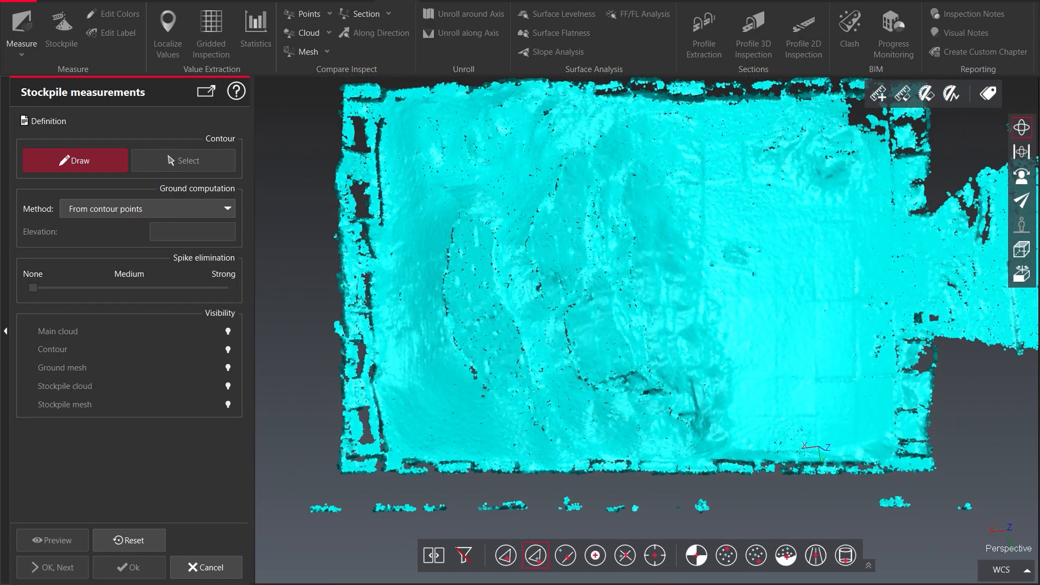
pyautogui.scroll(4, 645, 303)
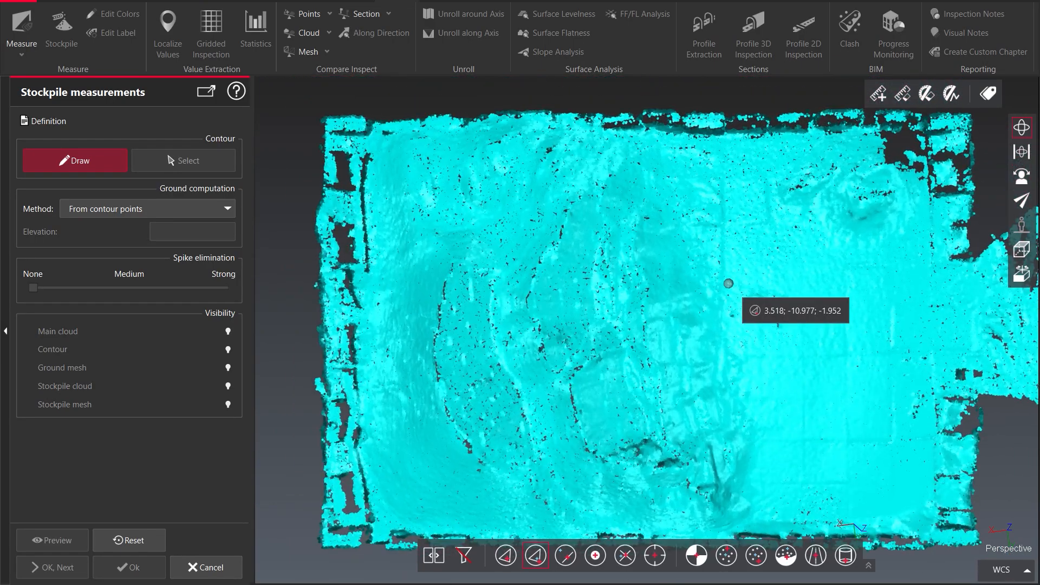
pyautogui.click(774, 270)
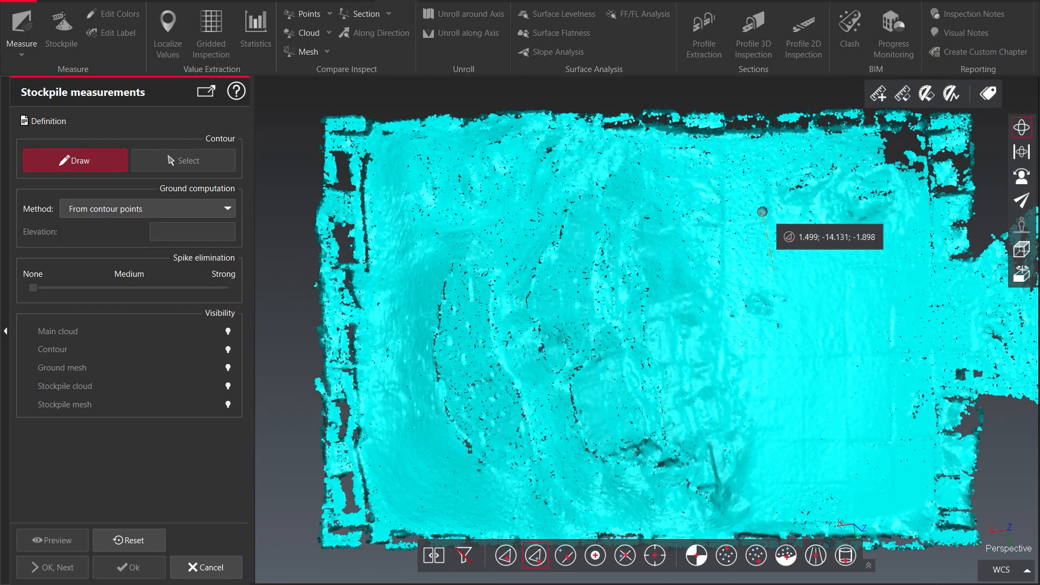
pyautogui.scroll(4, 687, 120)
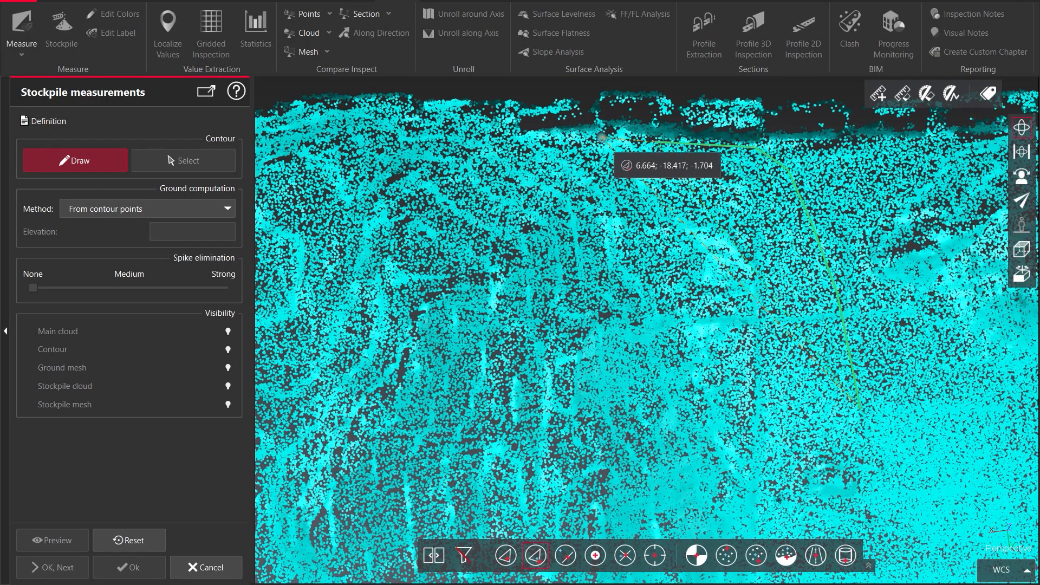
pyautogui.click(460, 110)
pyautogui.scroll(-5, 460, 110)
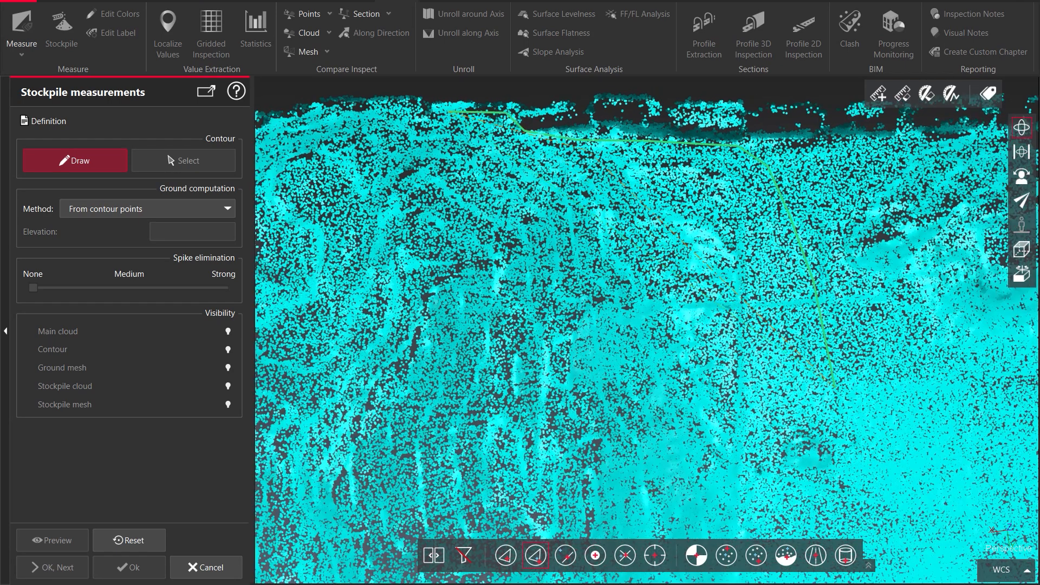
pyautogui.scroll(4, 519, 176)
pyautogui.scroll(2, 548, 191)
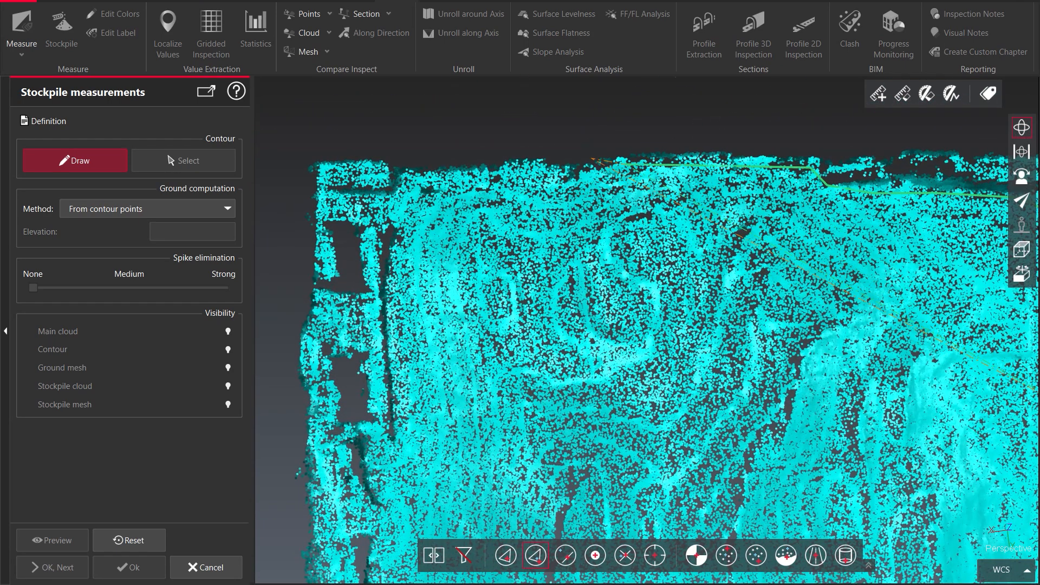
pyautogui.click(471, 165)
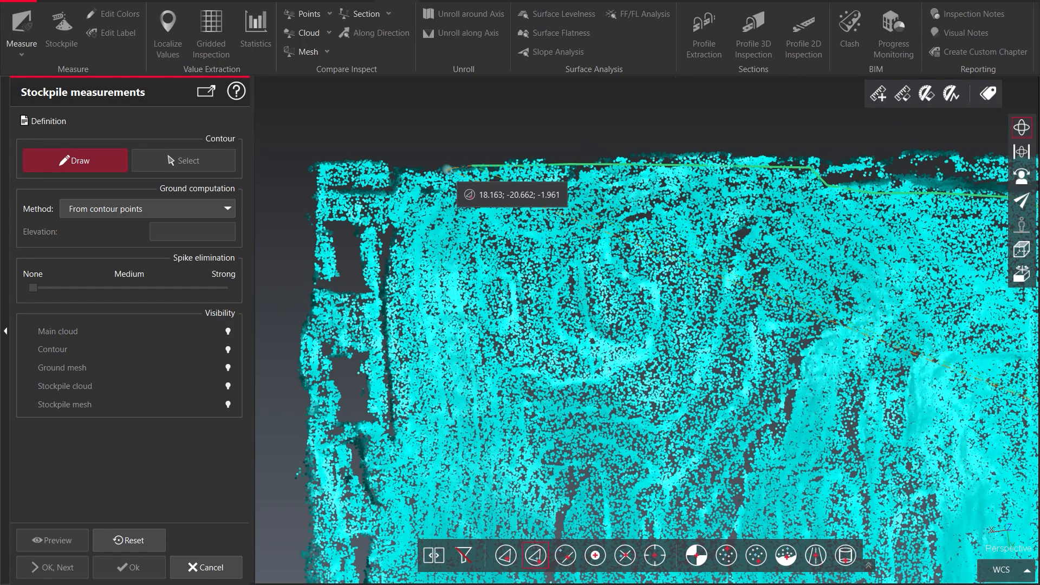
pyautogui.click(395, 173)
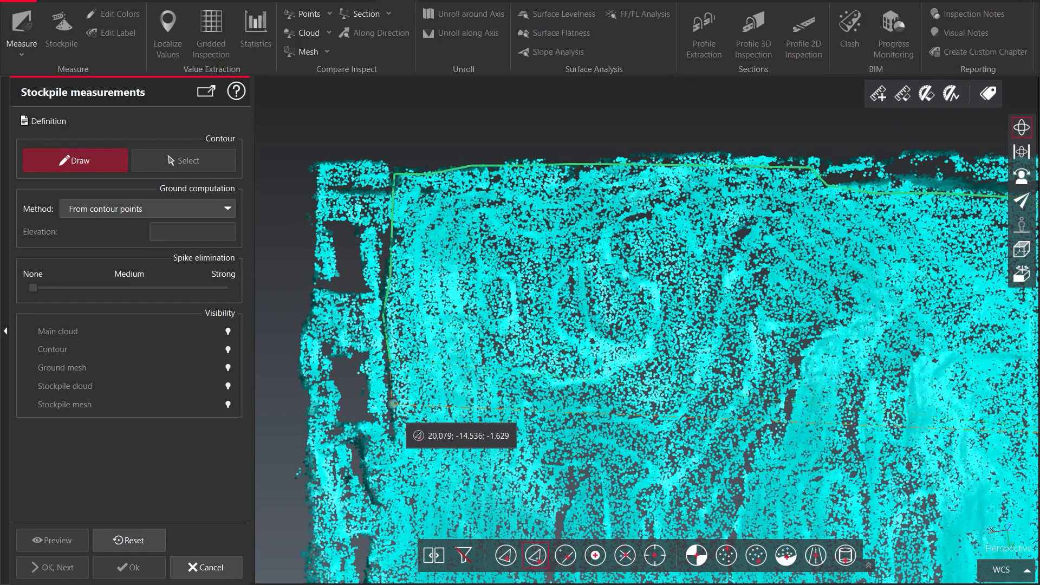
# Continue the stockpile contour down the left side and along the bottom edge of the pile
pyautogui.scroll(-5, 395, 428)
pyautogui.scroll(10, 428, 299)
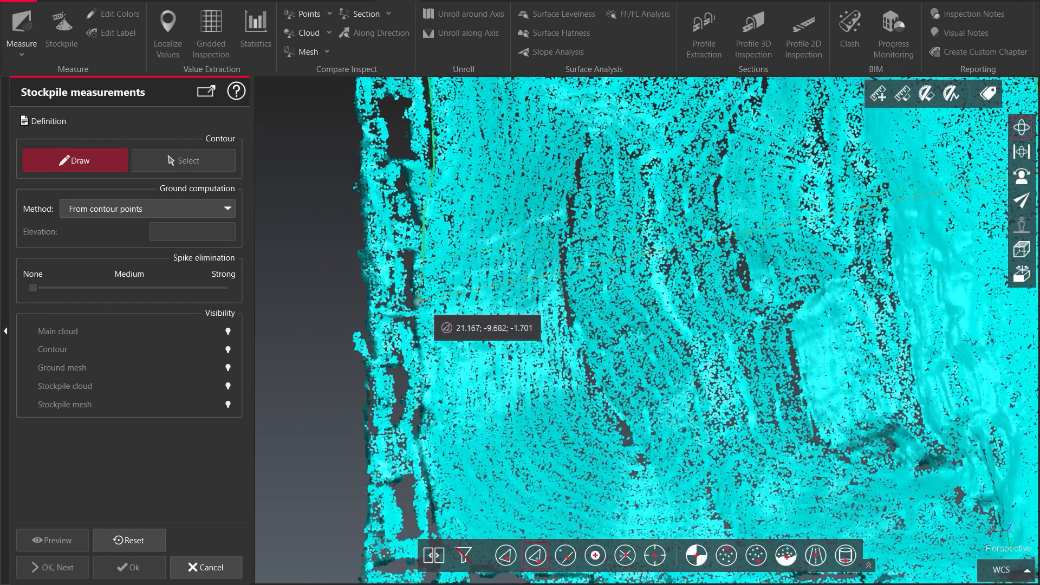
pyautogui.scroll(-5, 425, 404)
pyautogui.scroll(8, 433, 319)
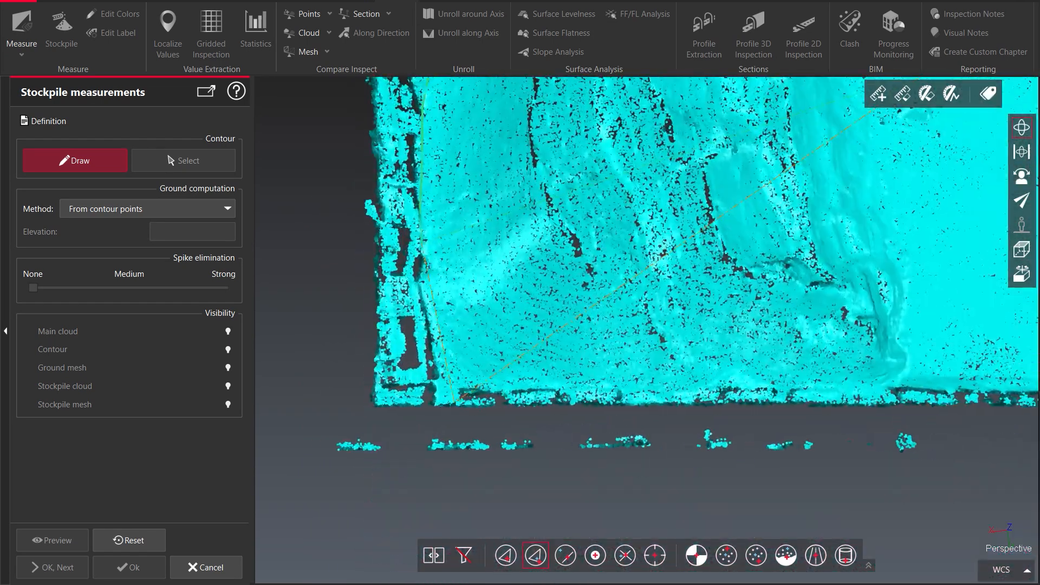
pyautogui.click(438, 376)
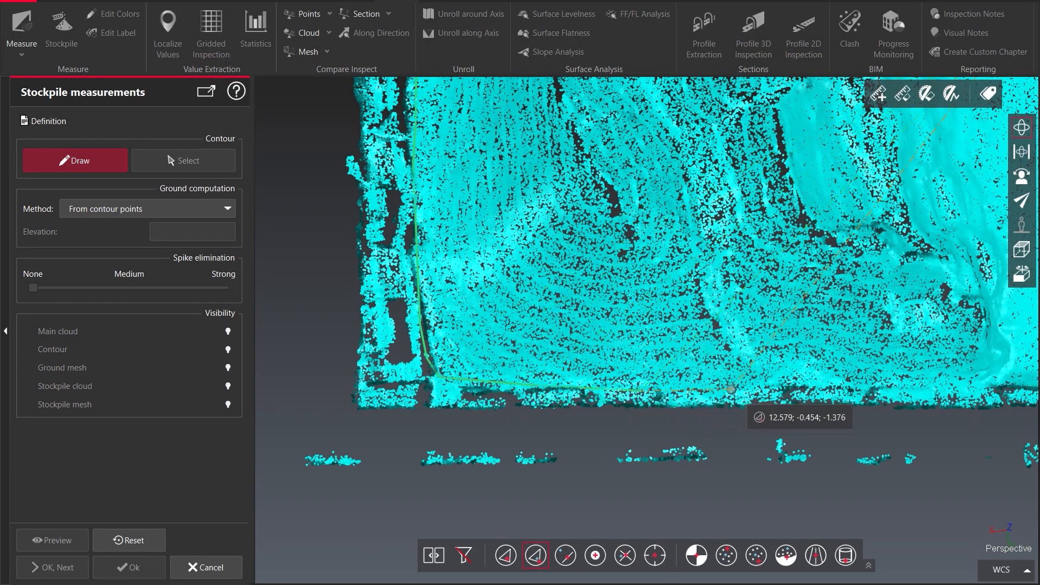
pyautogui.click(935, 392)
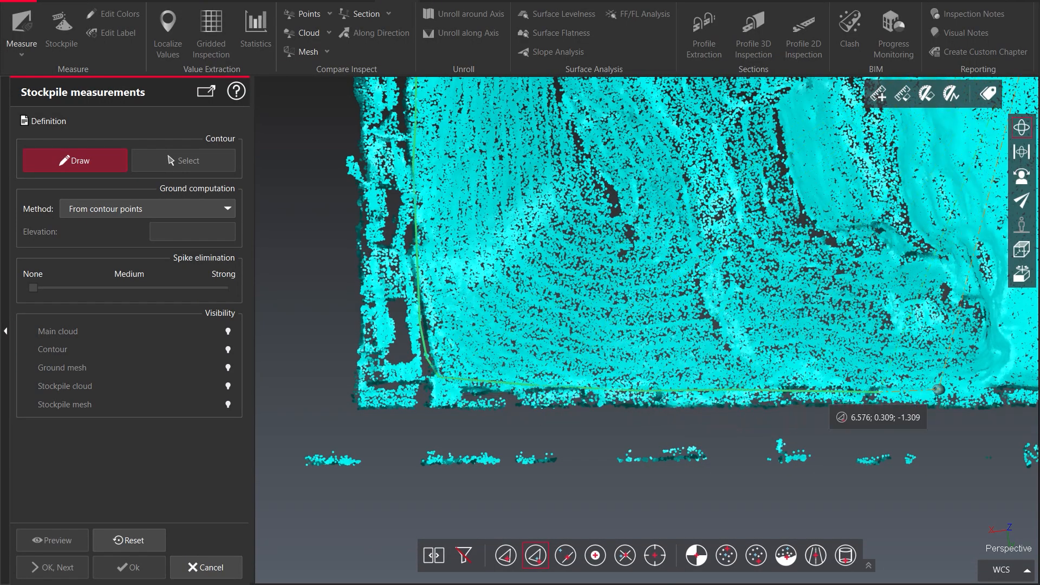
pyautogui.click(996, 390)
pyautogui.moveTo(992, 358); pyautogui.dragTo(508, 356, button='middle')
pyautogui.scroll(-5, 507, 356)
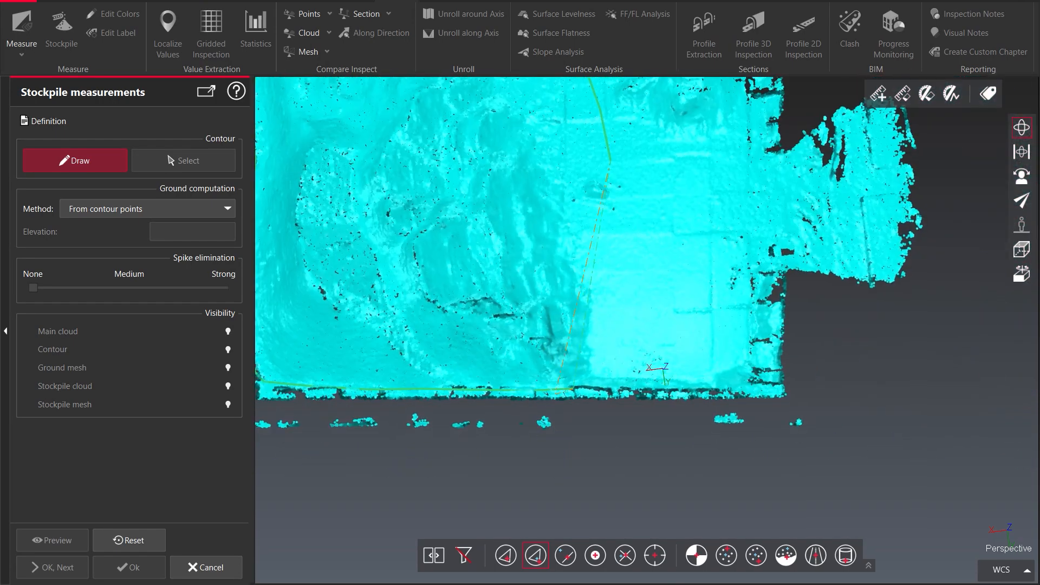
pyautogui.scroll(2, 561, 335)
# Trace the contour up the pile's right side back to the start and close it
pyautogui.click(639, 377)
pyautogui.click(669, 334)
pyautogui.click(686, 271)
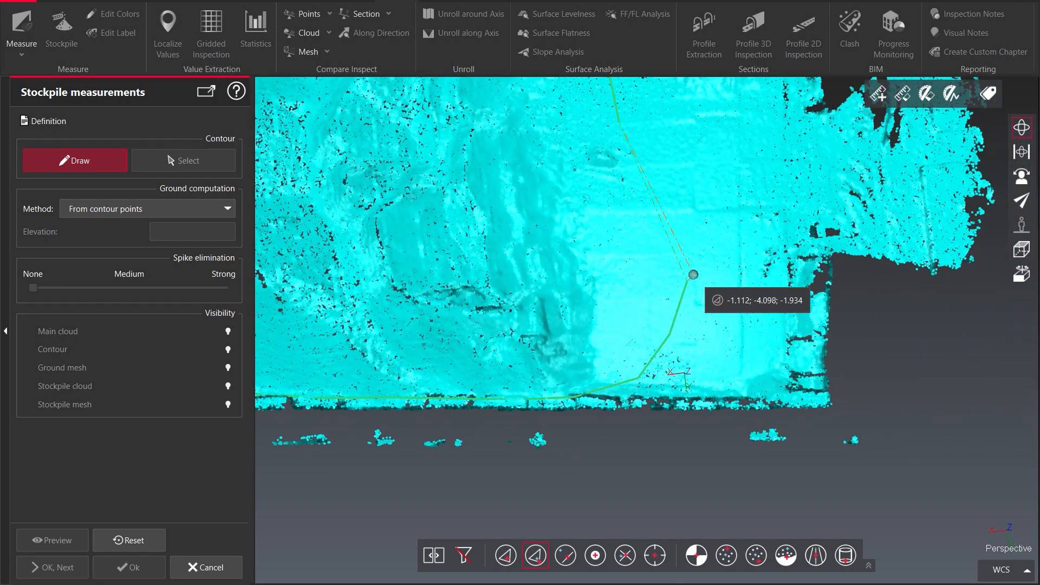
pyautogui.click(693, 224)
pyautogui.click(681, 187)
pyautogui.click(653, 149)
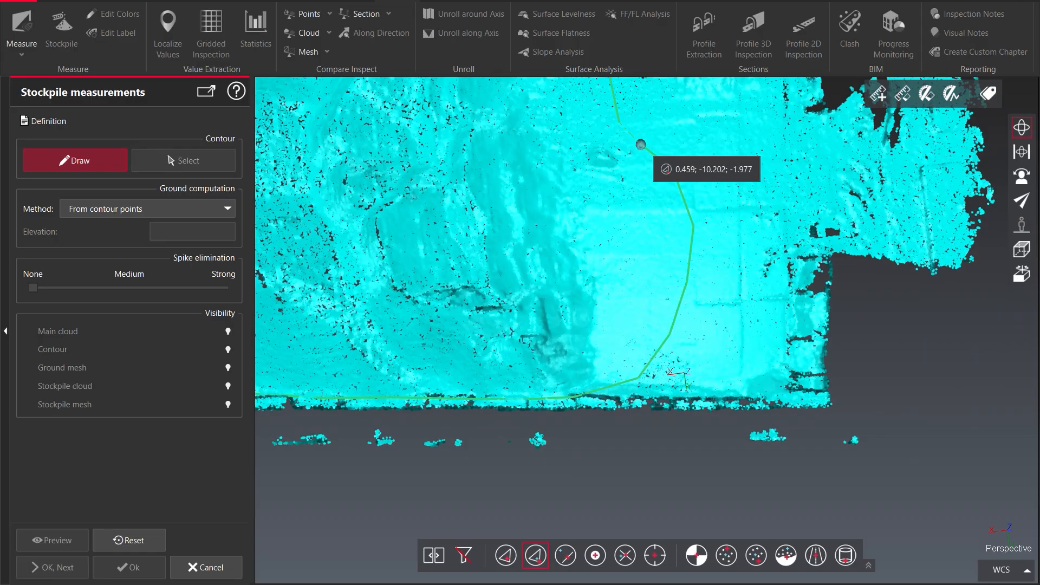
pyautogui.scroll(-3, 641, 144)
pyautogui.scroll(5, 641, 144)
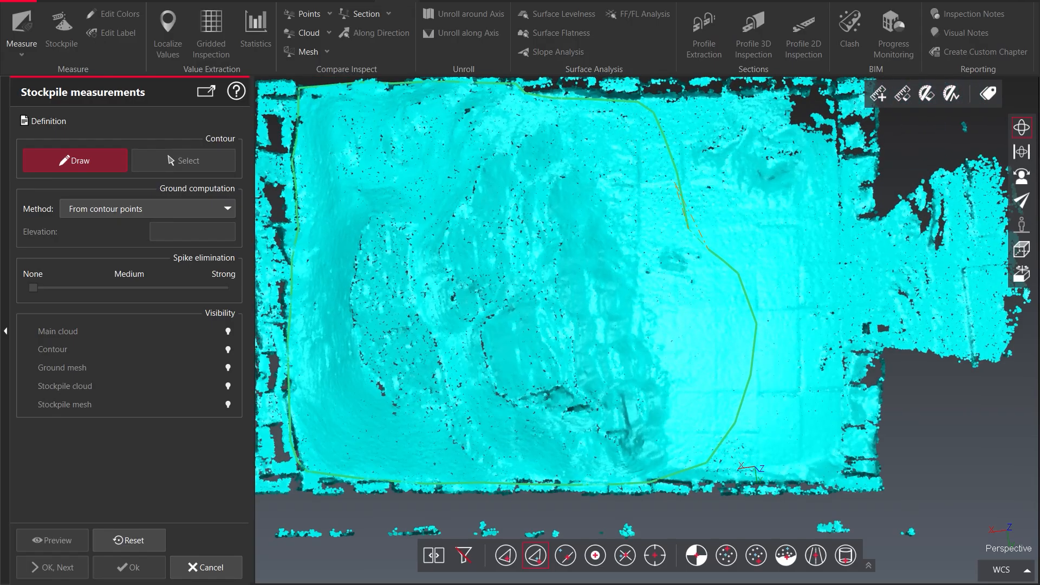
pyautogui.scroll(-3, 647, 323)
pyautogui.scroll(2, 646, 323)
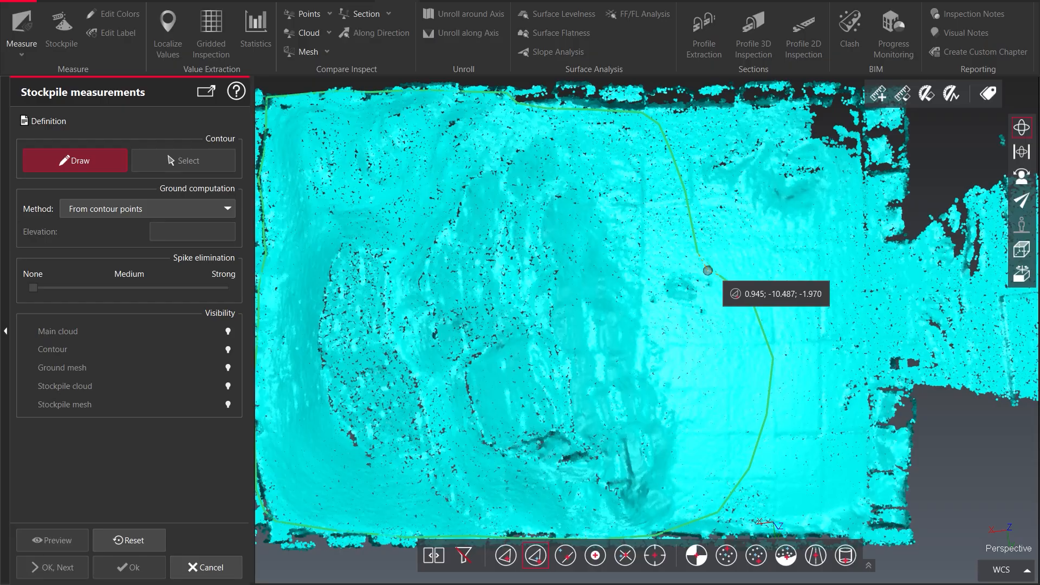
pyautogui.rightClick(707, 270)
pyautogui.scroll(-5, 644, 314)
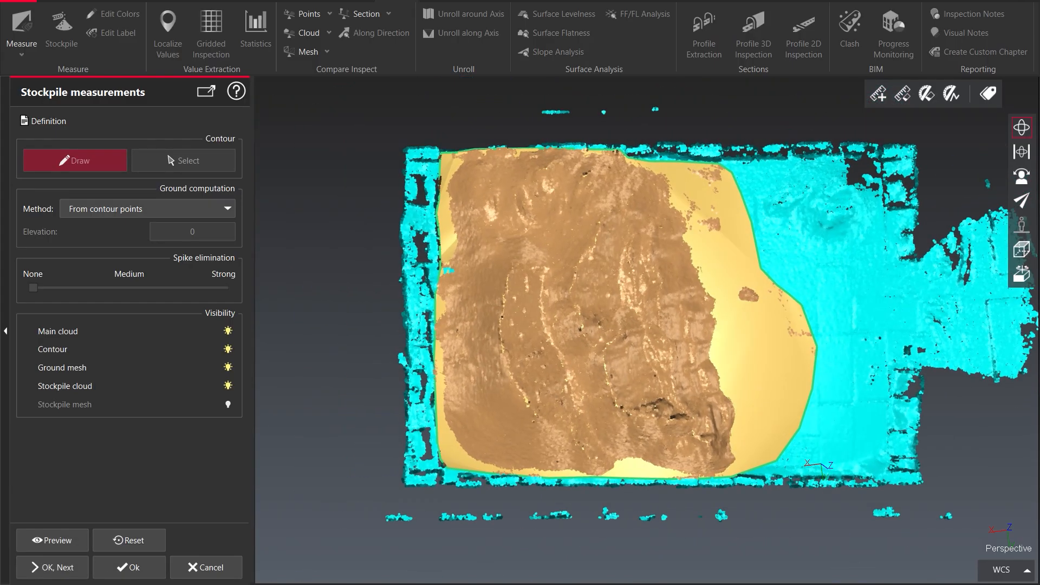
# Orbit around the stockpile to inspect the drawn contour against the ground cloud from several angles
pyautogui.moveTo(731, 371); pyautogui.dragTo(731, 314)
pyautogui.moveTo(685, 344); pyautogui.dragTo(628, 422)
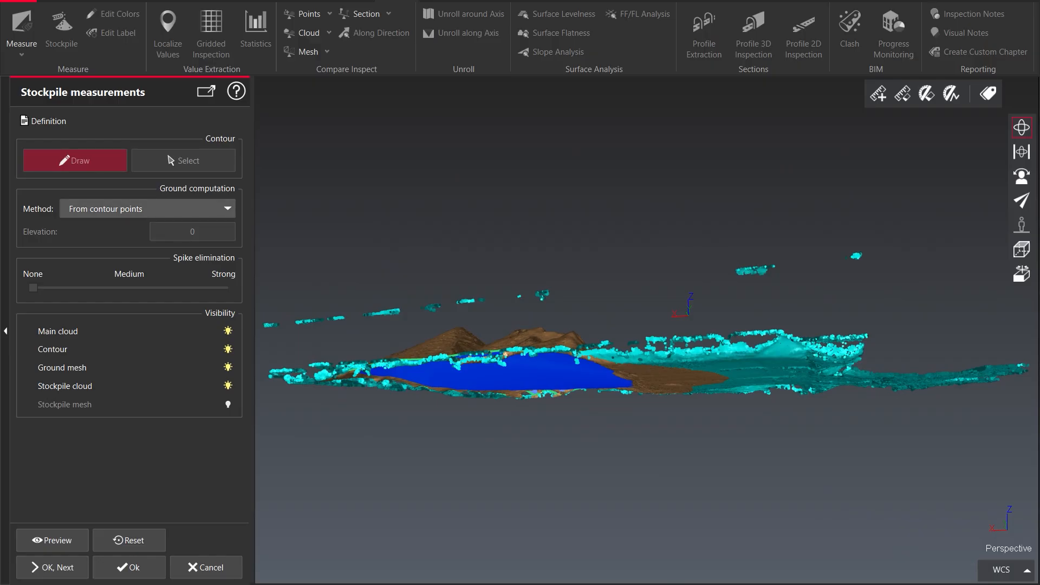
pyautogui.moveTo(542, 352); pyautogui.dragTo(541, 303)
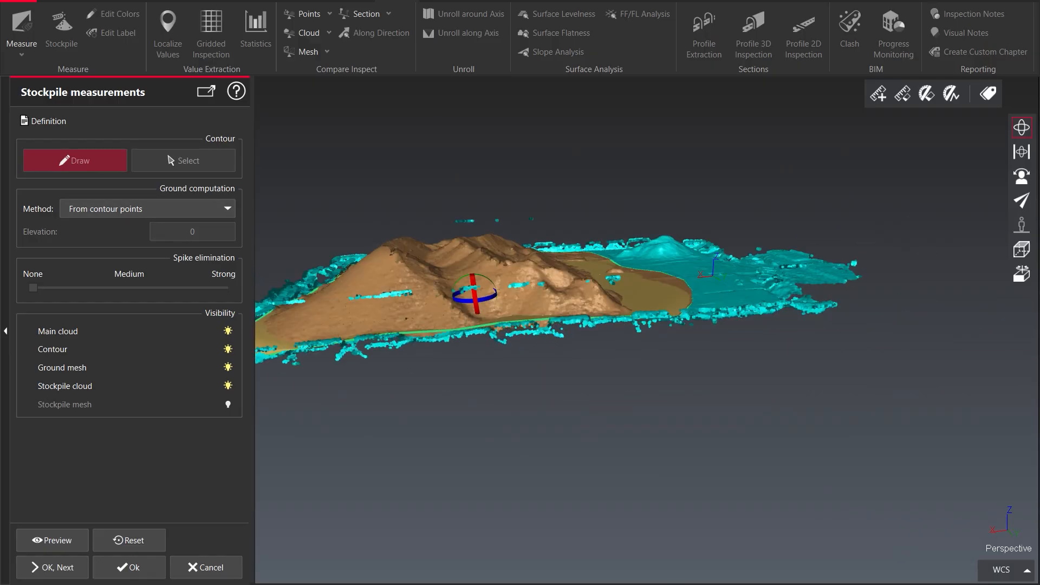
pyautogui.moveTo(474, 294); pyautogui.dragTo(488, 347)
pyautogui.moveTo(323, 349); pyautogui.dragTo(413, 350, button='right')
pyautogui.moveTo(413, 351); pyautogui.dragTo(487, 352)
pyautogui.moveTo(422, 347); pyautogui.dragTo(482, 352, button='right')
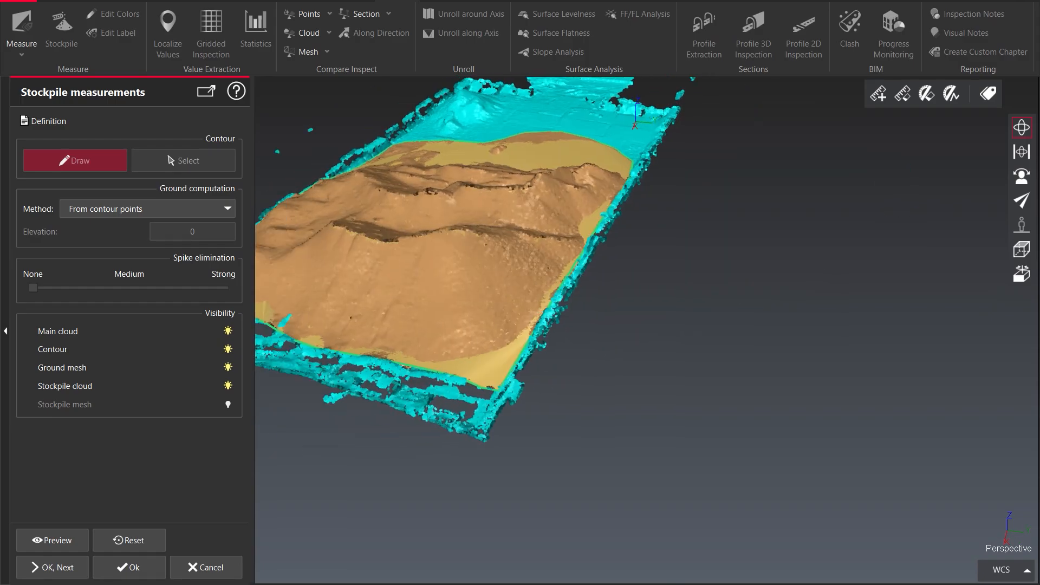
pyautogui.moveTo(303, 325); pyautogui.dragTo(476, 339, button='right')
pyautogui.moveTo(476, 339); pyautogui.dragTo(584, 346)
pyautogui.moveTo(346, 374); pyautogui.dragTo(529, 358, button='right')
pyautogui.moveTo(529, 358); pyautogui.dragTo(650, 360)
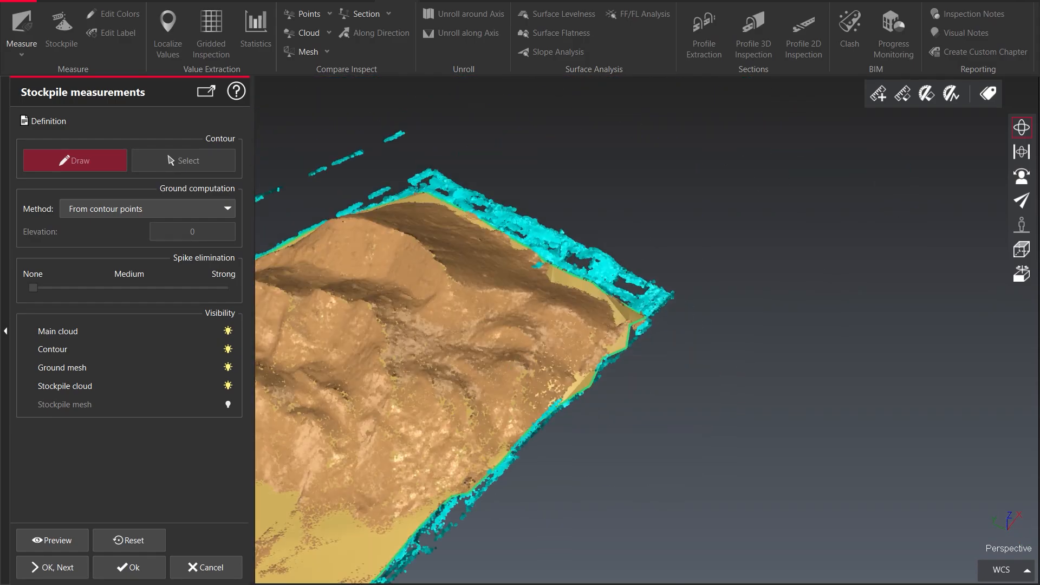
pyautogui.moveTo(325, 428); pyautogui.dragTo(536, 369, button='right')
pyautogui.moveTo(385, 371); pyautogui.dragTo(520, 369)
pyautogui.moveTo(379, 368); pyautogui.dragTo(547, 355, button='right')
pyautogui.moveTo(472, 383); pyautogui.dragTo(466, 317)
pyautogui.moveTo(573, 314); pyautogui.dragTo(601, 332, button='right')
pyautogui.moveTo(602, 332); pyautogui.dragTo(628, 385)
pyautogui.moveTo(628, 385); pyautogui.dragTo(614, 373, button='right')
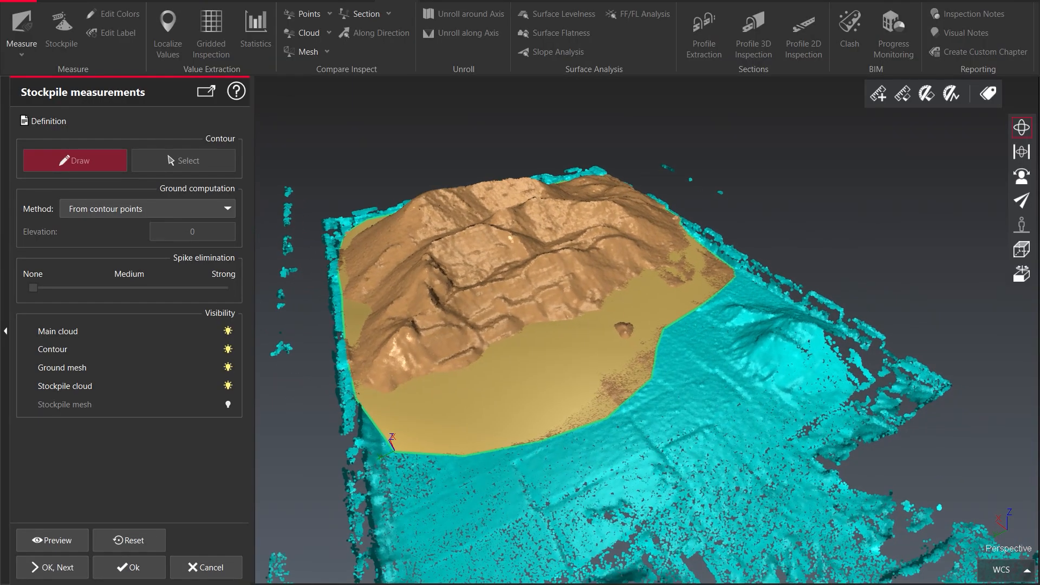
# Set the ground computation method to Horizontal plane from lowest point and preview the stockpile measurement
pyautogui.click(147, 209)
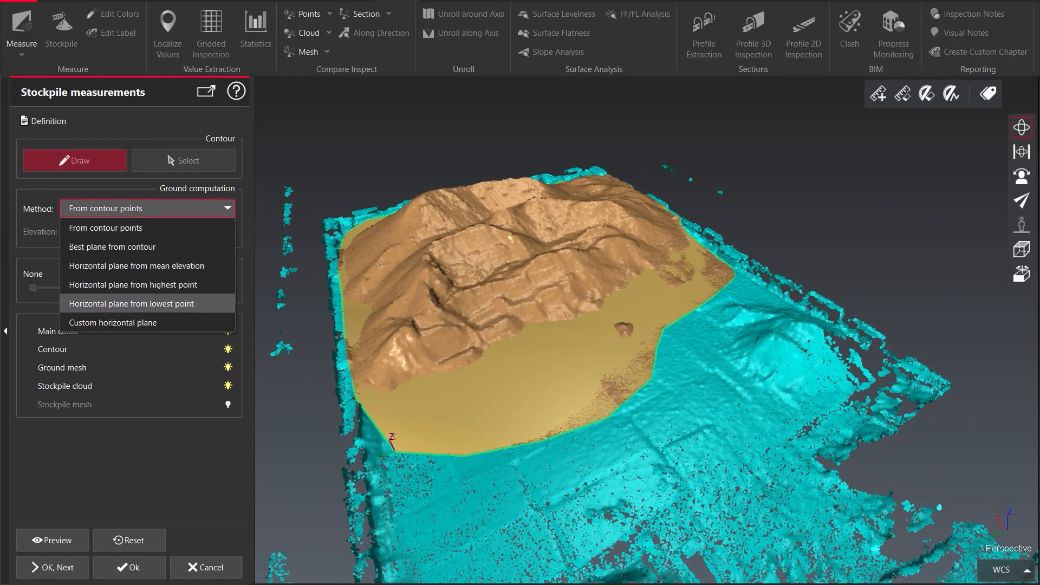
pyautogui.click(131, 303)
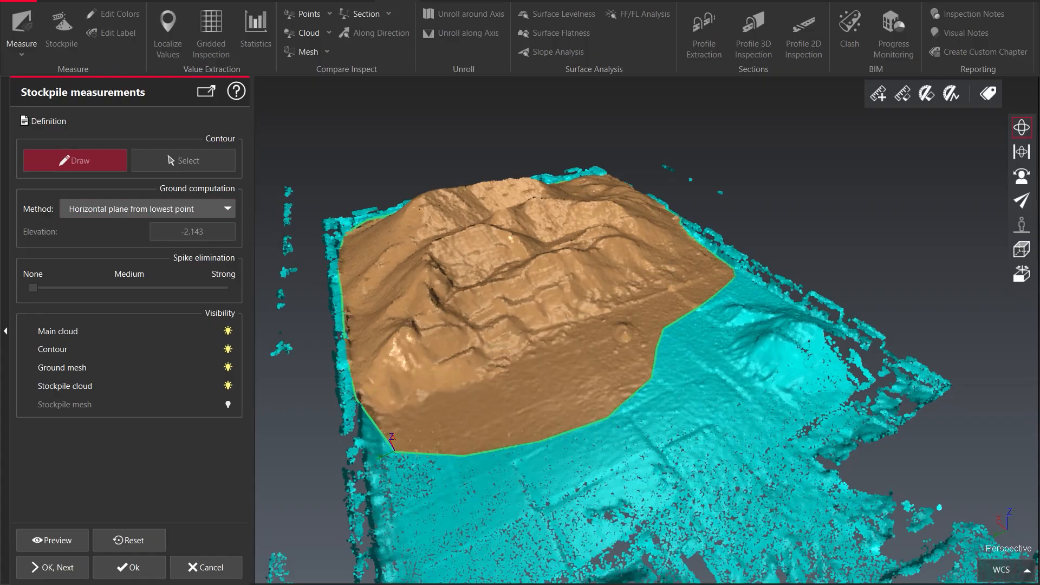
pyautogui.moveTo(471, 376); pyautogui.dragTo(506, 314)
pyautogui.moveTo(573, 337); pyautogui.dragTo(541, 374)
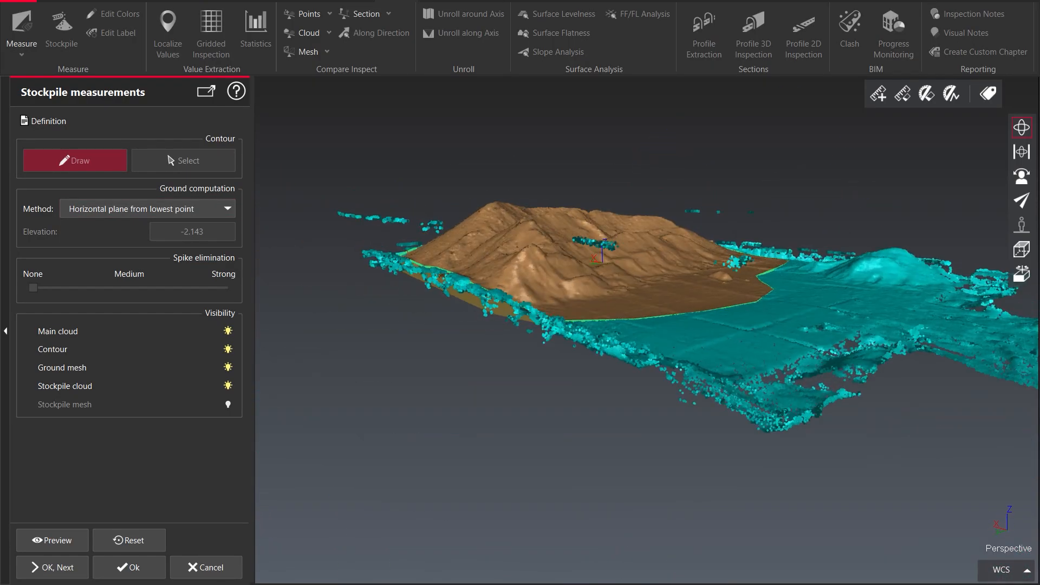
pyautogui.moveTo(715, 311); pyautogui.dragTo(466, 290)
pyautogui.moveTo(628, 310); pyautogui.dragTo(596, 365)
pyautogui.moveTo(644, 363); pyautogui.dragTo(562, 283, button='middle')
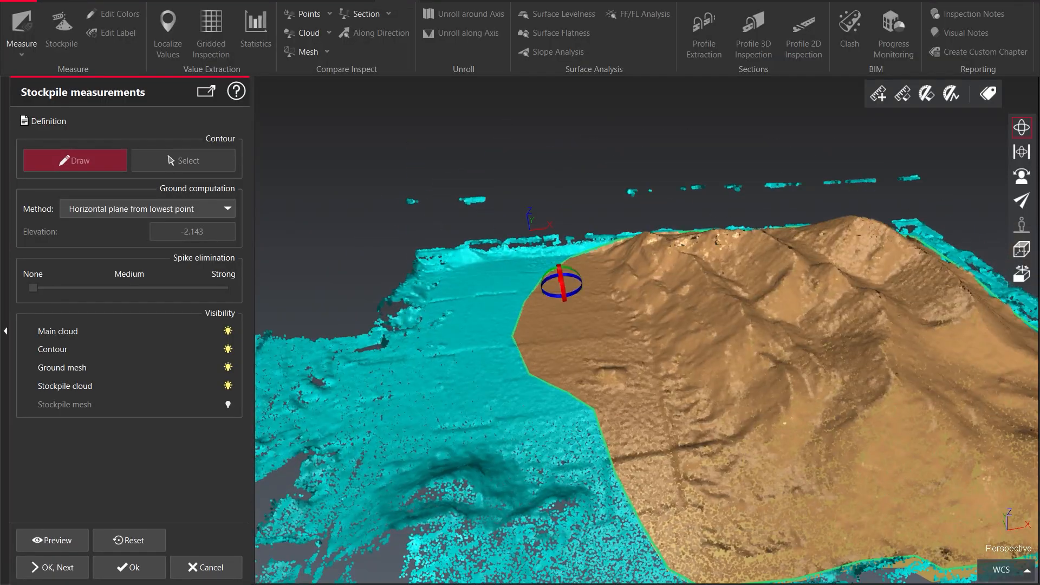
pyautogui.moveTo(561, 284); pyautogui.dragTo(590, 331)
pyautogui.moveTo(560, 505); pyautogui.dragTo(447, 372, button='middle')
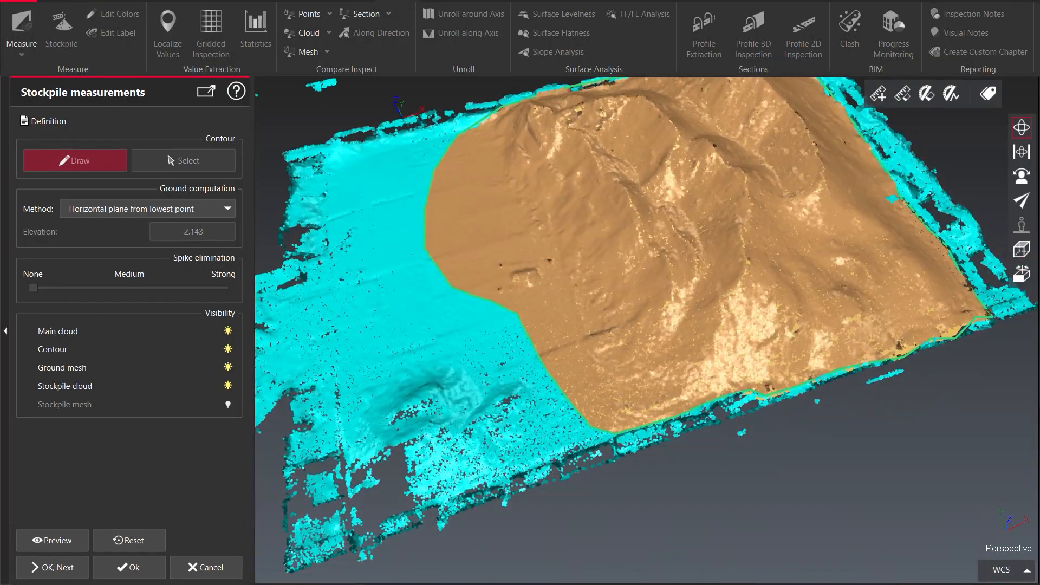
pyautogui.moveTo(447, 372); pyautogui.dragTo(542, 358)
pyautogui.moveTo(308, 265); pyautogui.dragTo(423, 351, button='middle')
pyautogui.moveTo(423, 351); pyautogui.dragTo(488, 311)
pyautogui.moveTo(433, 320); pyautogui.dragTo(589, 307, button='middle')
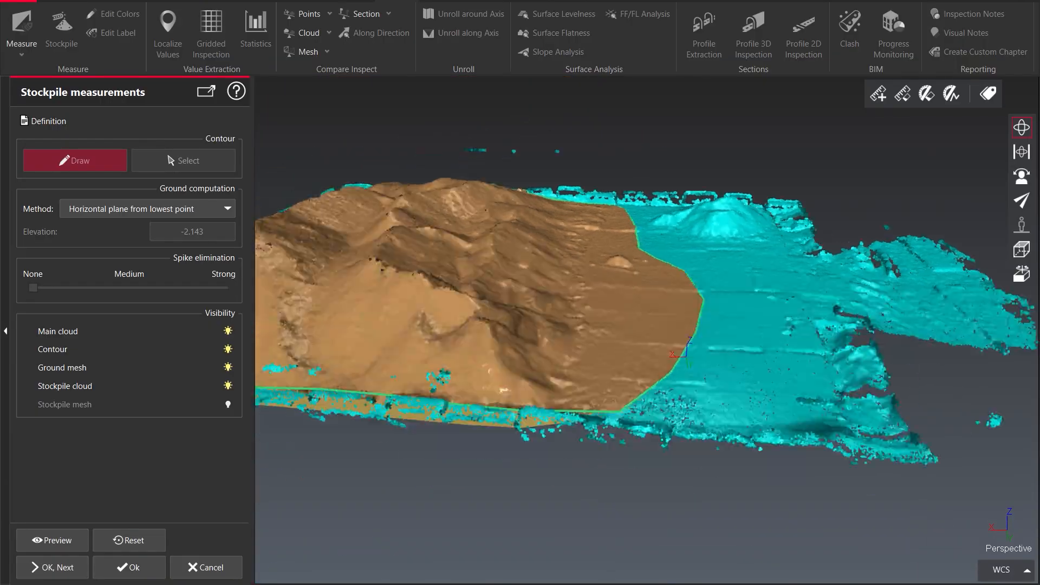
pyautogui.moveTo(590, 307); pyautogui.dragTo(617, 363)
pyautogui.click(52, 540)
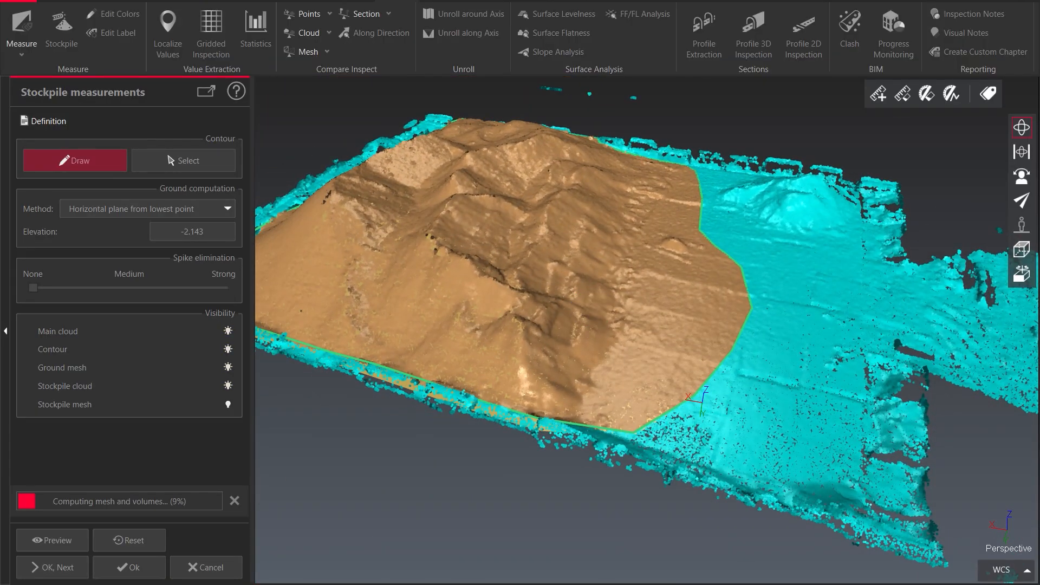
# Orbit and zoom around the previewed stockpile mesh to examine it
pyautogui.moveTo(701, 402); pyautogui.dragTo(861, 416, button='middle')
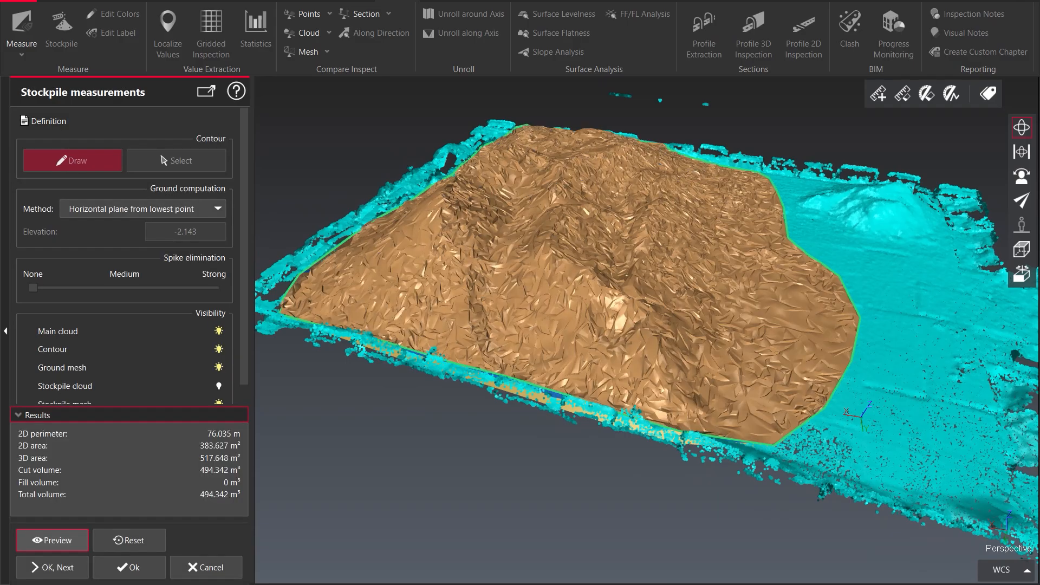
pyautogui.scroll(2, 617, 320)
pyautogui.moveTo(618, 319); pyautogui.dragTo(652, 360)
pyautogui.moveTo(652, 360); pyautogui.dragTo(698, 338, button='middle')
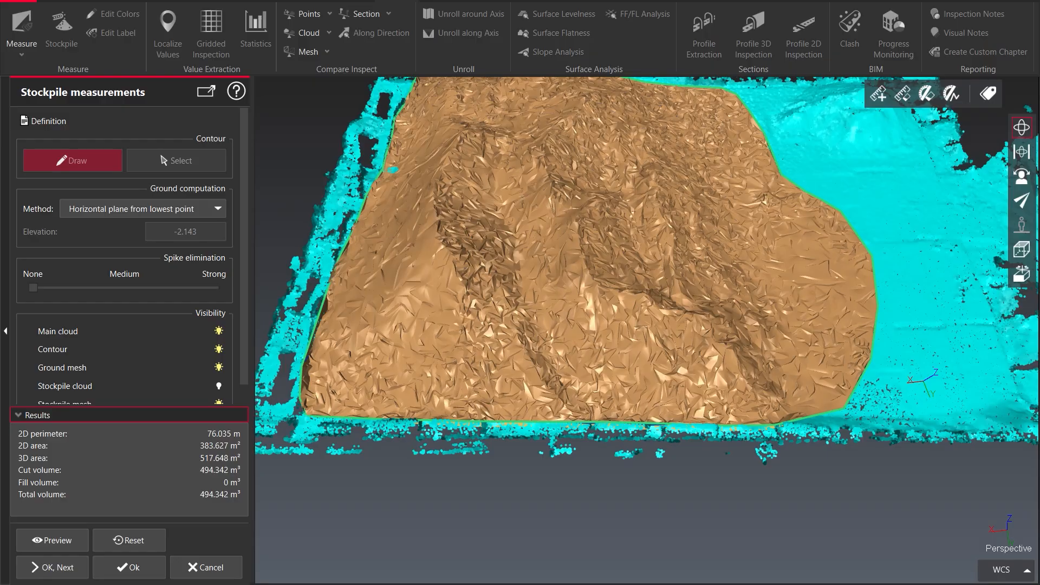
pyautogui.moveTo(582, 423); pyautogui.dragTo(503, 336)
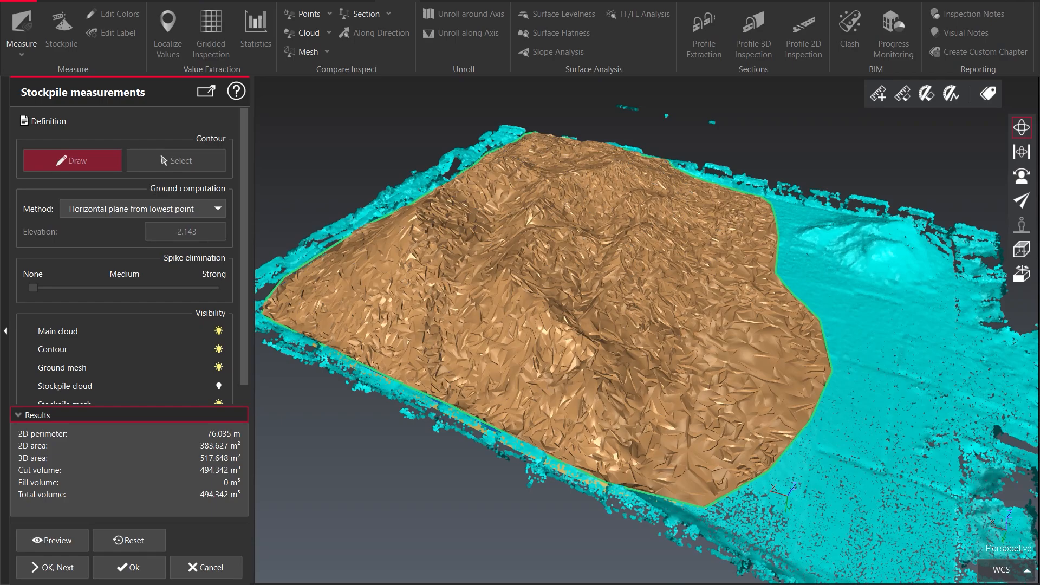
pyautogui.moveTo(596, 282); pyautogui.dragTo(644, 273)
pyautogui.moveTo(503, 364); pyautogui.dragTo(593, 347)
pyautogui.moveTo(547, 325); pyautogui.dragTo(664, 332, button='middle')
pyautogui.moveTo(657, 359); pyautogui.dragTo(546, 385)
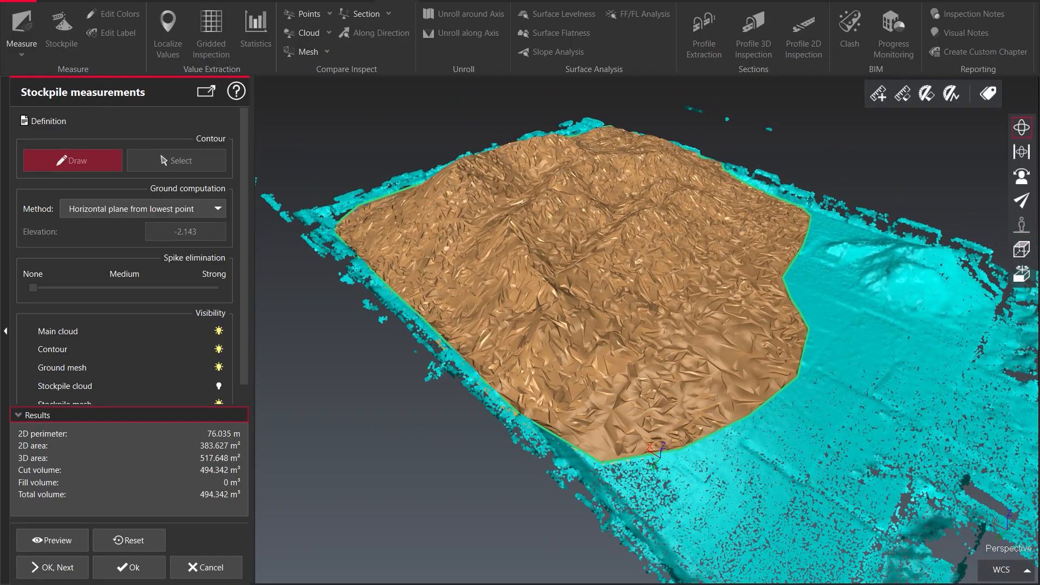
# Accept the stockpile measurement and close the stockpile project dialog
pyautogui.click(129, 567)
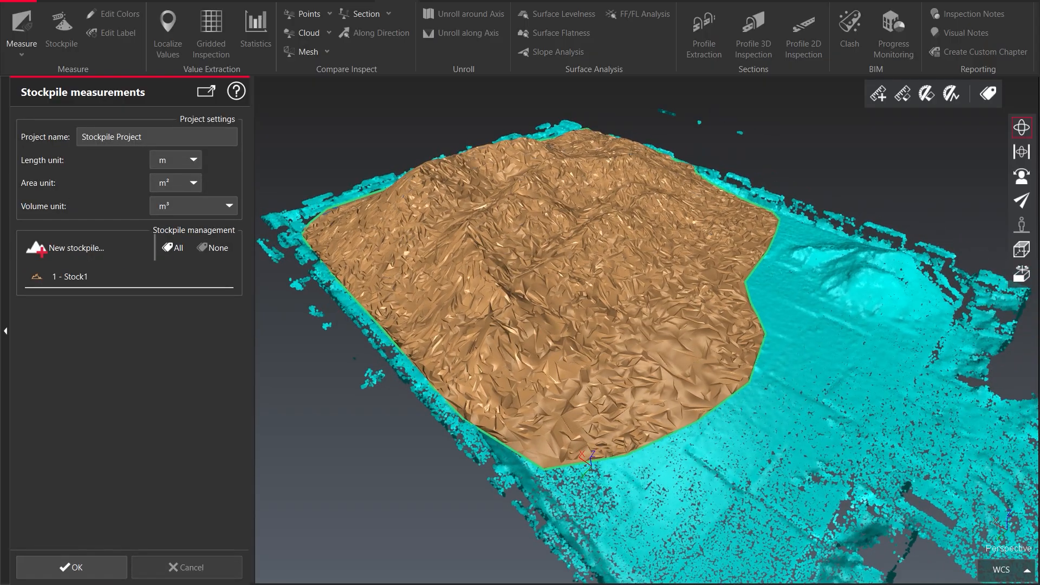
pyautogui.click(72, 567)
pyautogui.scroll(-3, 523, 282)
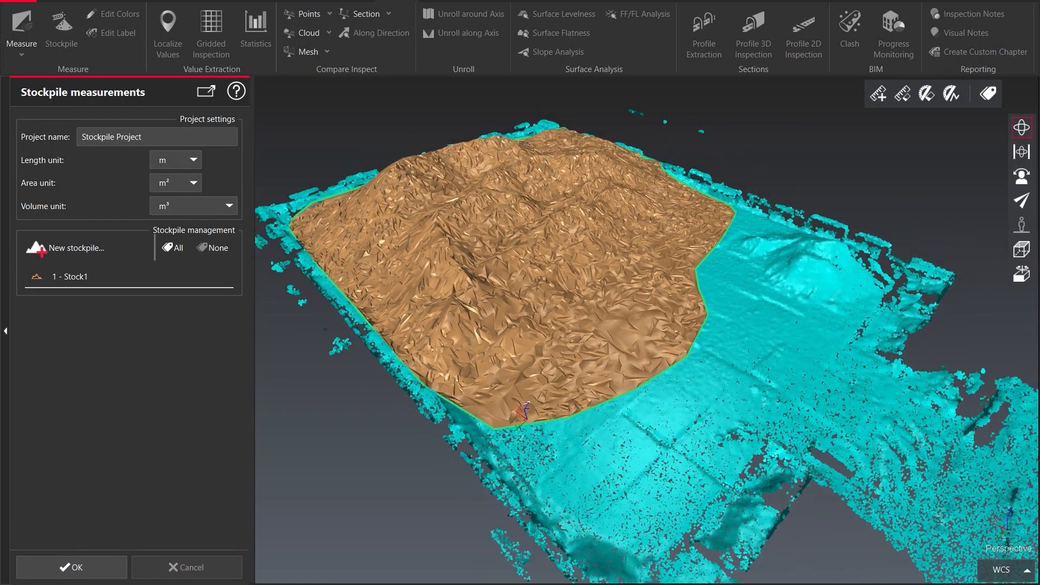
pyautogui.moveTo(529, 287); pyautogui.dragTo(621, 363)
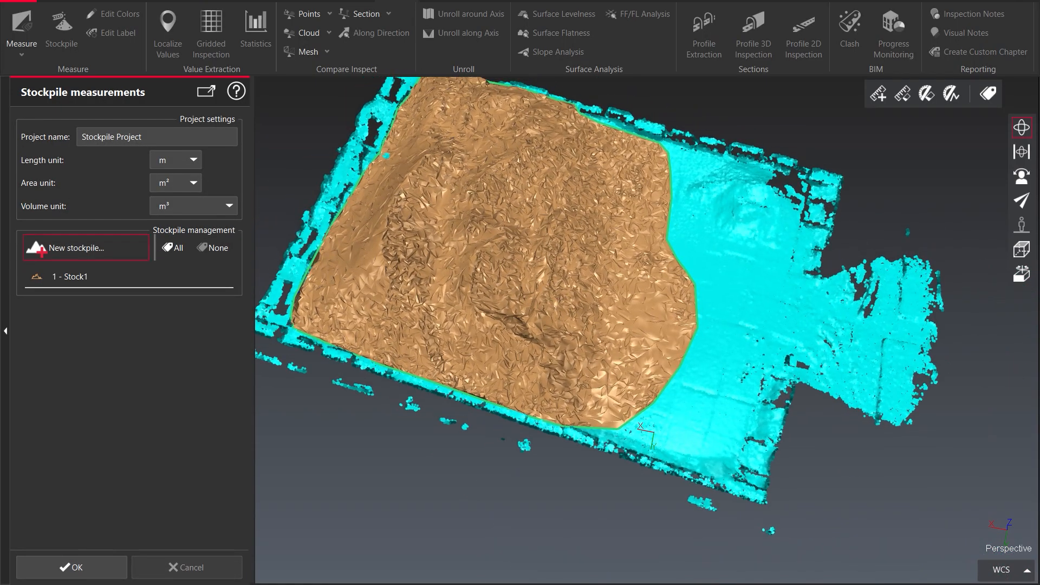
pyautogui.moveTo(660, 318); pyautogui.dragTo(582, 282)
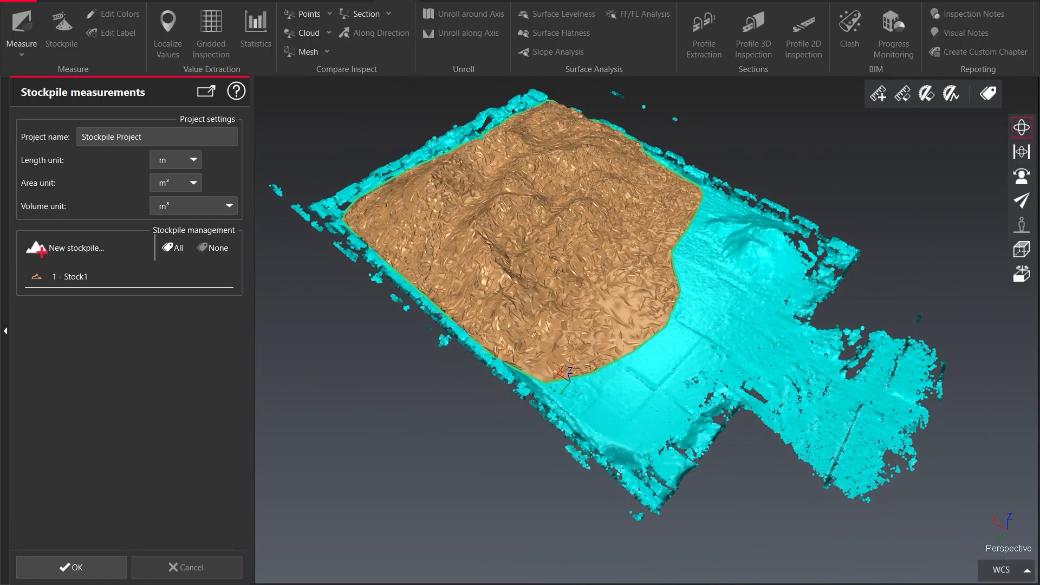
pyautogui.moveTo(596, 303); pyautogui.dragTo(586, 282, button='middle')
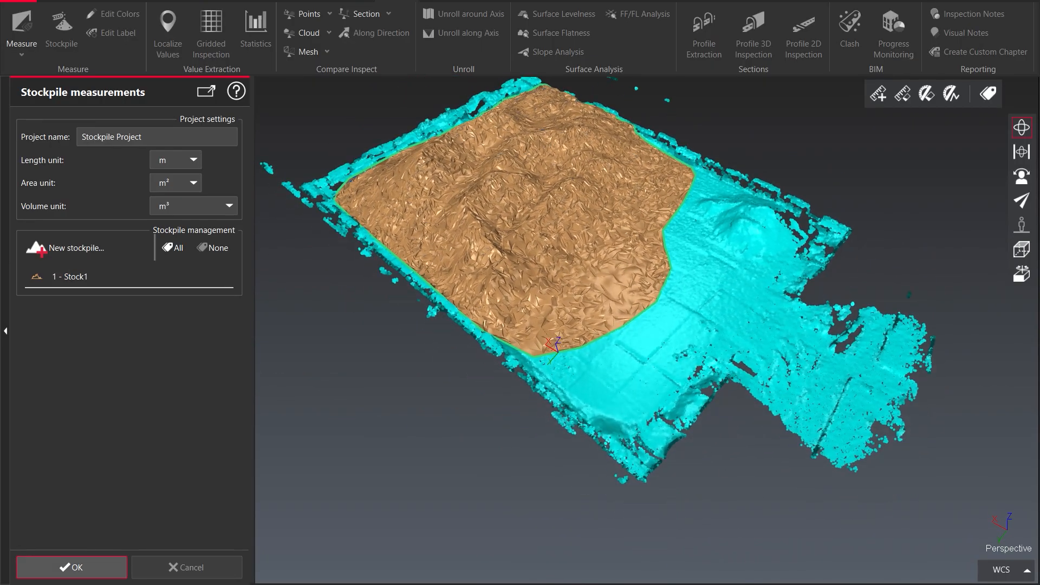
pyautogui.click(71, 567)
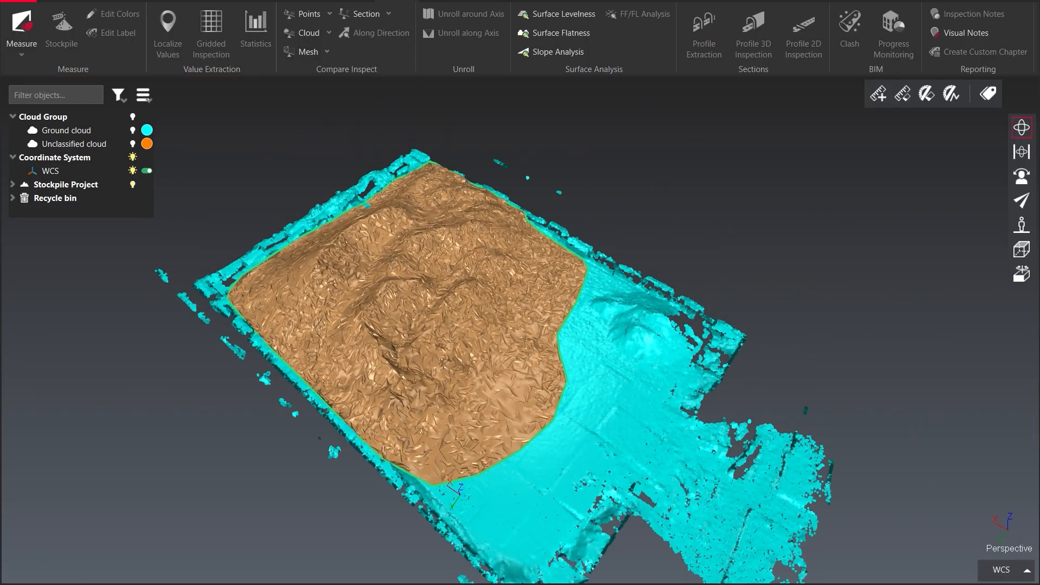
# Zoom and orbit to examine the resulting stockpile mesh on the ground cloud
pyautogui.scroll(-1, 520, 292)
pyautogui.scroll(2, 520, 292)
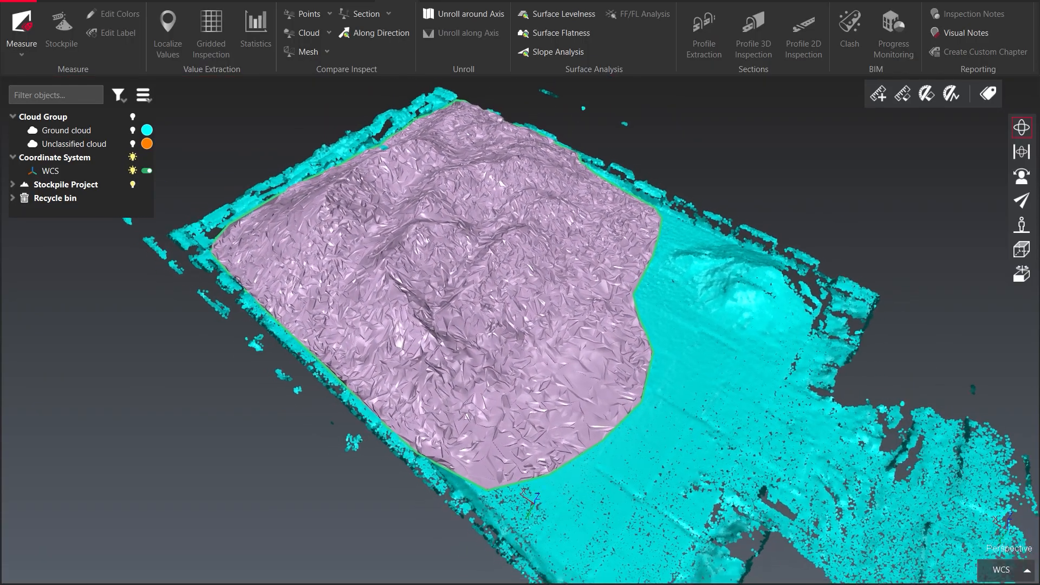
pyautogui.scroll(-2, 520, 293)
pyautogui.moveTo(594, 426); pyautogui.dragTo(572, 366, button='middle')
pyautogui.moveTo(573, 366); pyautogui.dragTo(560, 292)
pyautogui.moveTo(561, 292); pyautogui.dragTo(631, 320, button='middle')
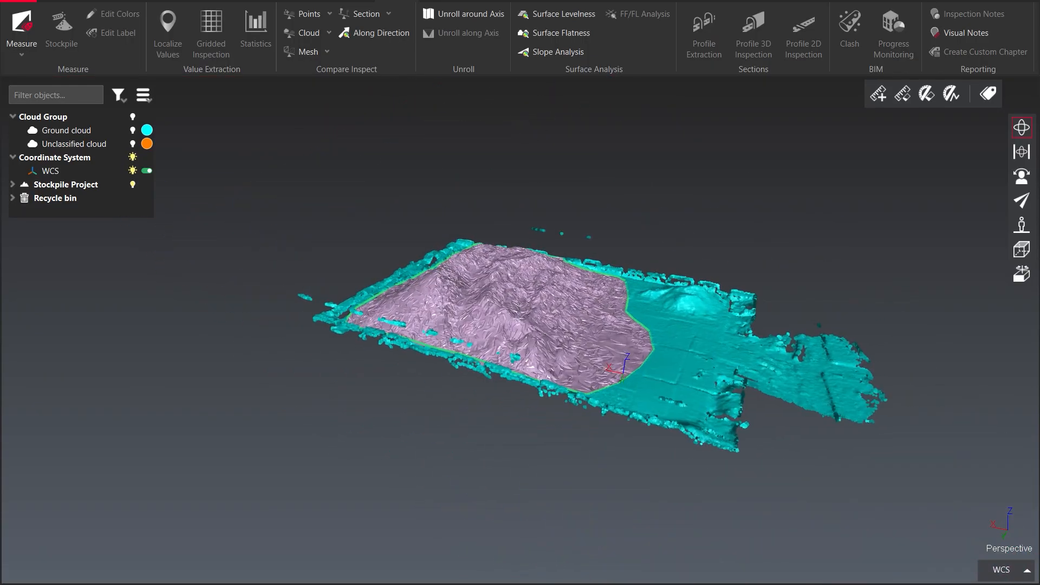
pyautogui.scroll(3, 488, 303)
pyautogui.scroll(-2, 479, 326)
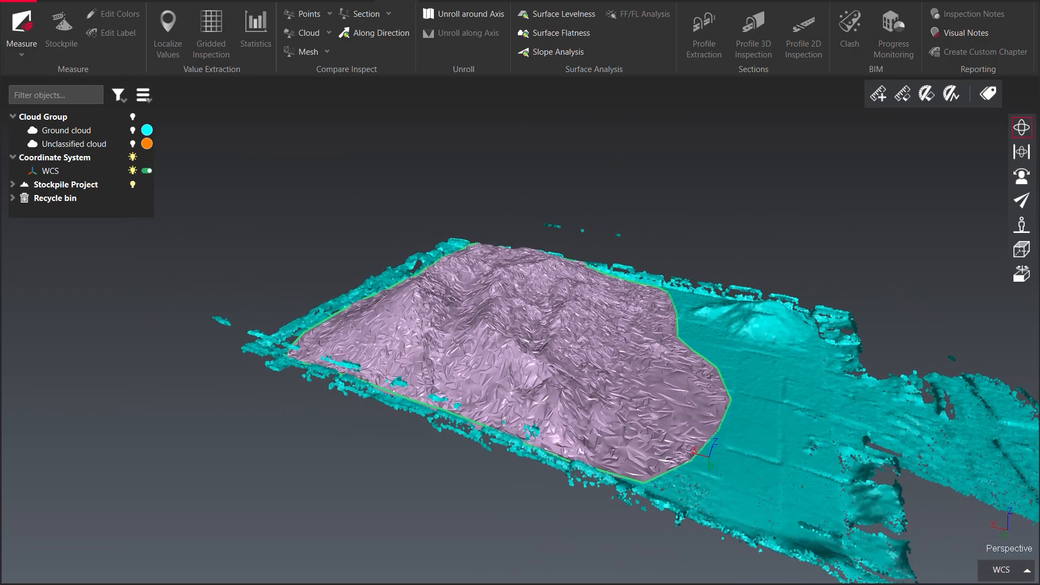
# Expand Stock1 under the Stockpile Project and show its volume label
pyautogui.click(13, 185)
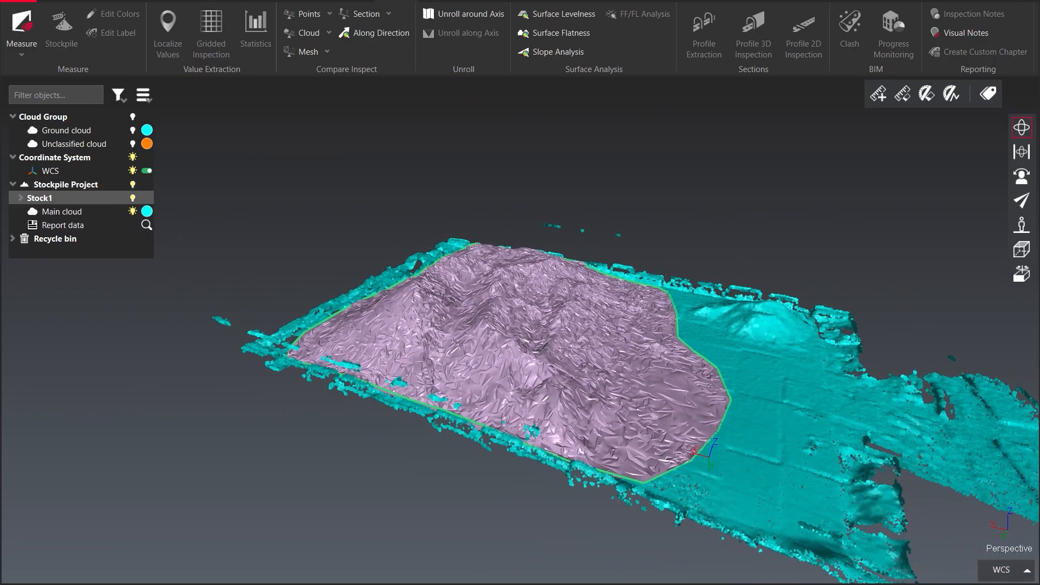
pyautogui.click(20, 198)
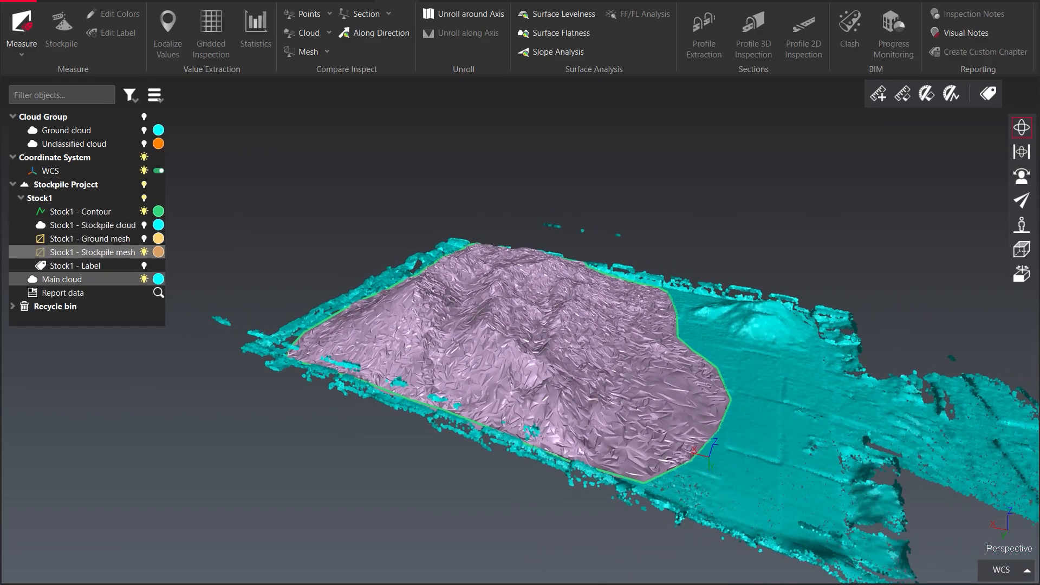
pyautogui.click(144, 265)
pyautogui.moveTo(627, 336); pyautogui.dragTo(584, 373)
pyautogui.moveTo(525, 487); pyautogui.dragTo(602, 387)
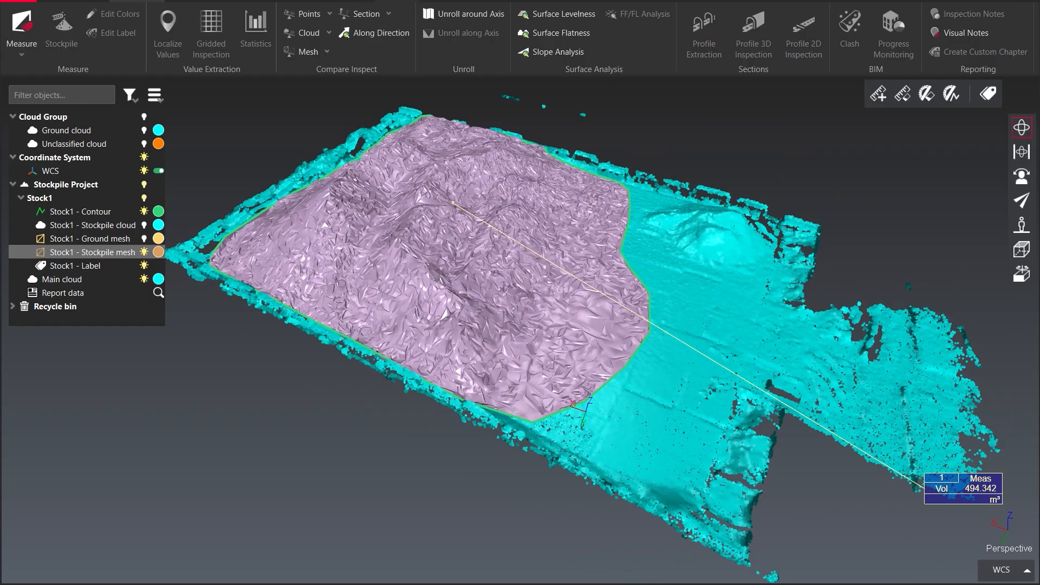
# Smooth the stockpile mesh with Global Smoothing using Smooth noise and 0.1 m control deviation
pyautogui.click(334, 1)
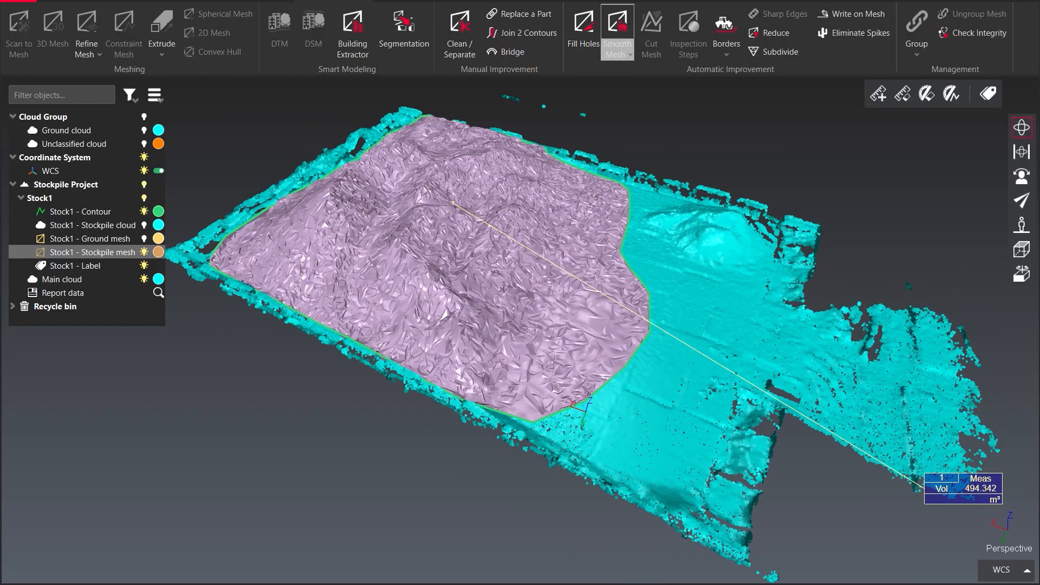
pyautogui.click(617, 51)
pyautogui.click(658, 78)
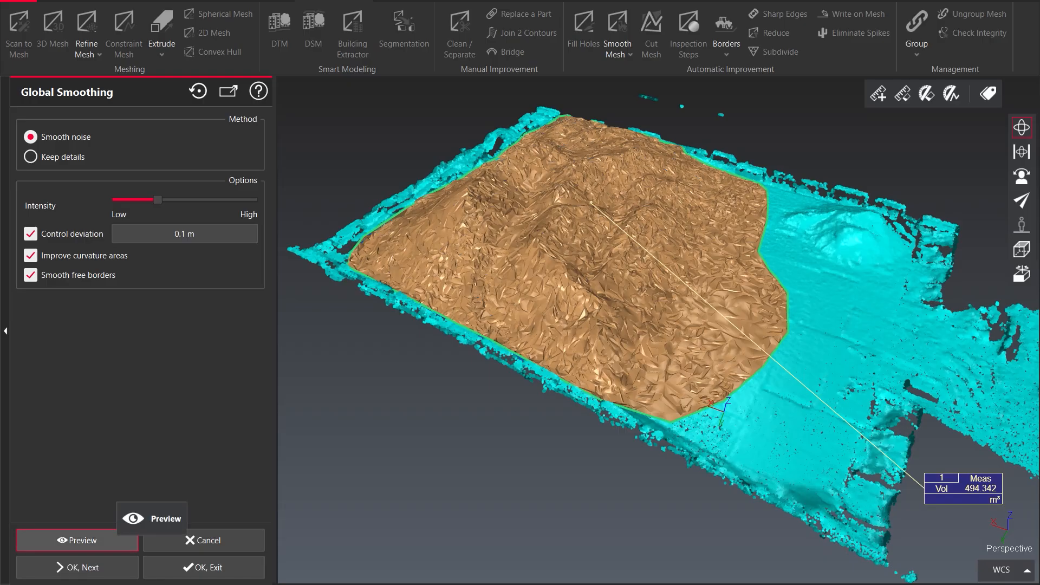
pyautogui.click(77, 540)
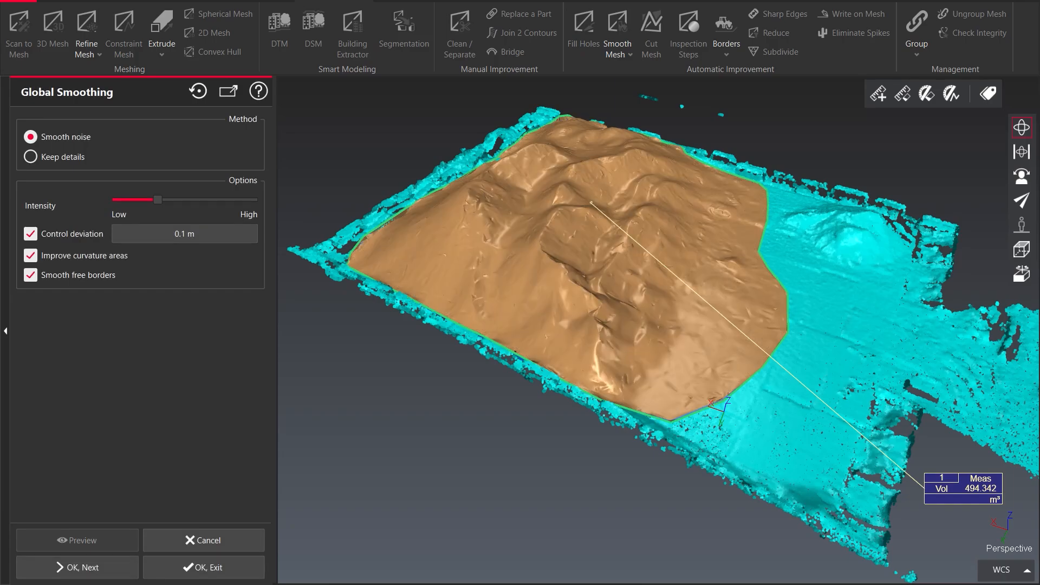
pyautogui.moveTo(611, 303); pyautogui.dragTo(417, 287)
pyautogui.moveTo(550, 309); pyautogui.dragTo(709, 352)
pyautogui.moveTo(602, 343); pyautogui.dragTo(515, 373)
pyautogui.click(203, 567)
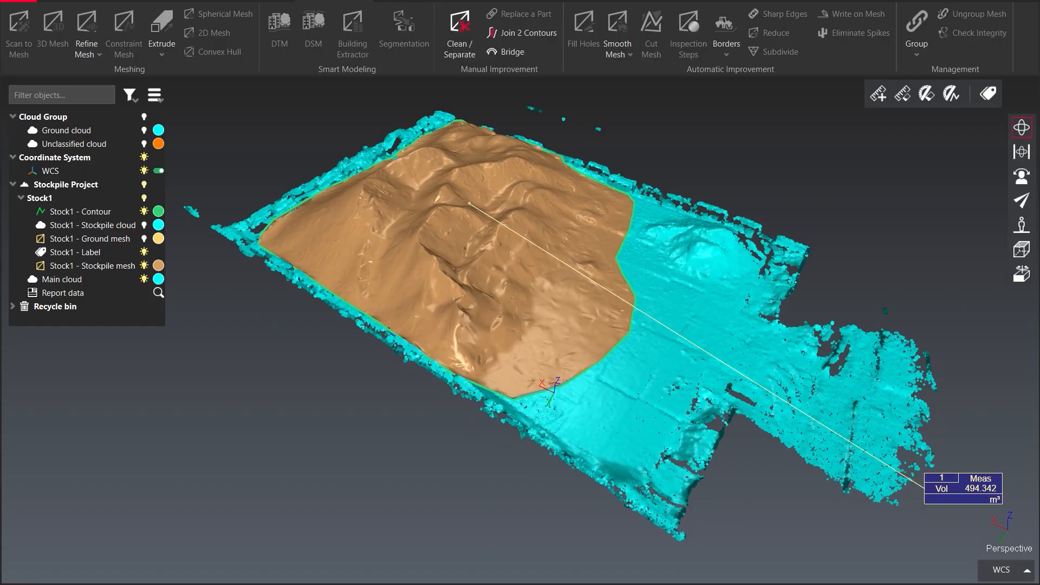
# Save the current camera view as a new view set
pyautogui.moveTo(514, 374); pyautogui.dragTo(502, 379, button='middle')
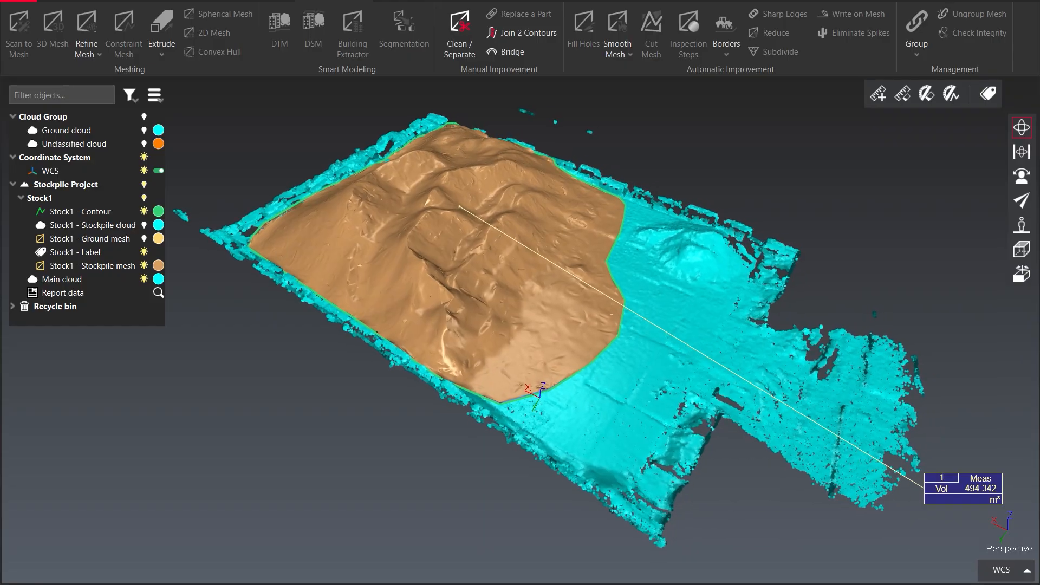
pyautogui.click(91, 1)
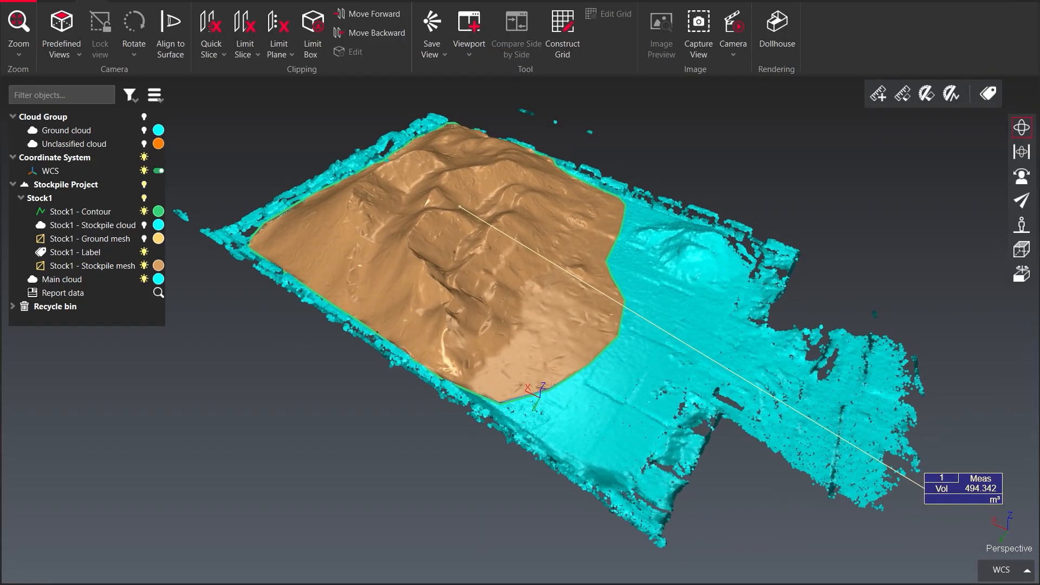
pyautogui.click(431, 30)
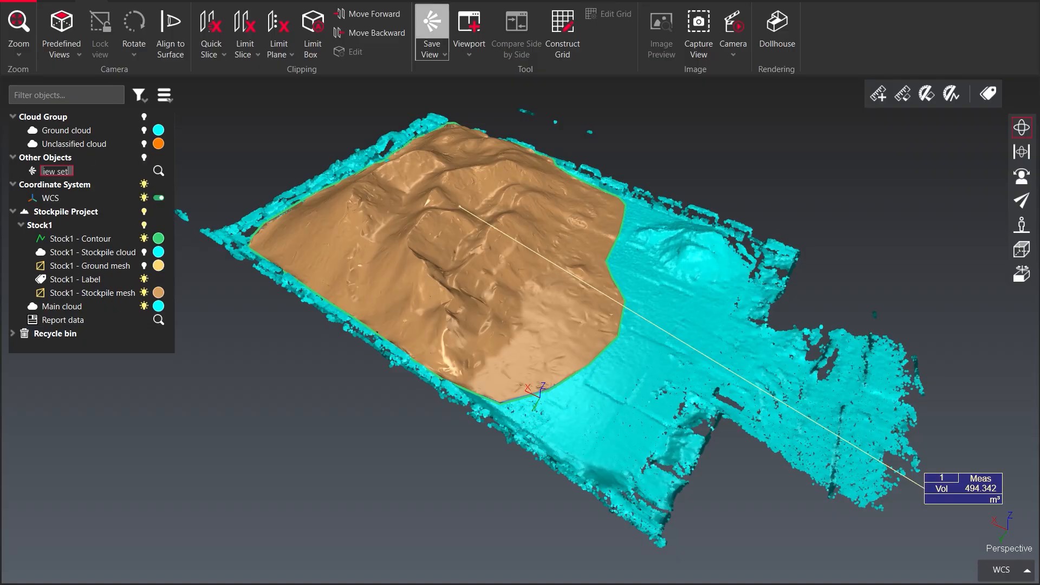
# Confirm the view set name View set, then orbit to an angled overview and save it as a view set named 3D 2
pyautogui.press('Return')
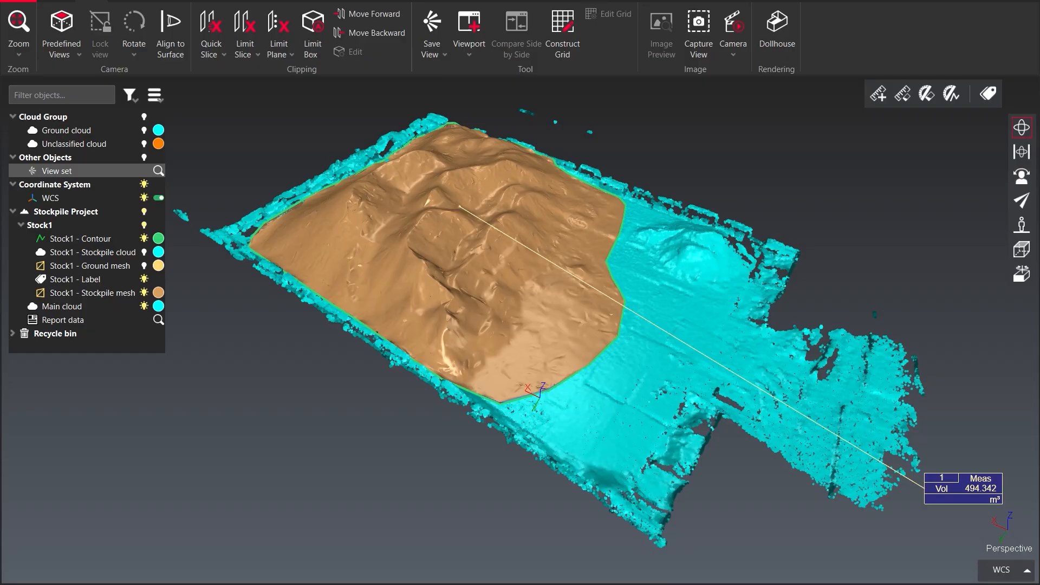
pyautogui.moveTo(650, 337); pyautogui.dragTo(571, 279, button='middle')
pyautogui.moveTo(572, 279); pyautogui.dragTo(352, 228)
pyautogui.moveTo(715, 273); pyautogui.dragTo(540, 278, button='middle')
pyautogui.moveTo(541, 279); pyautogui.dragTo(488, 304)
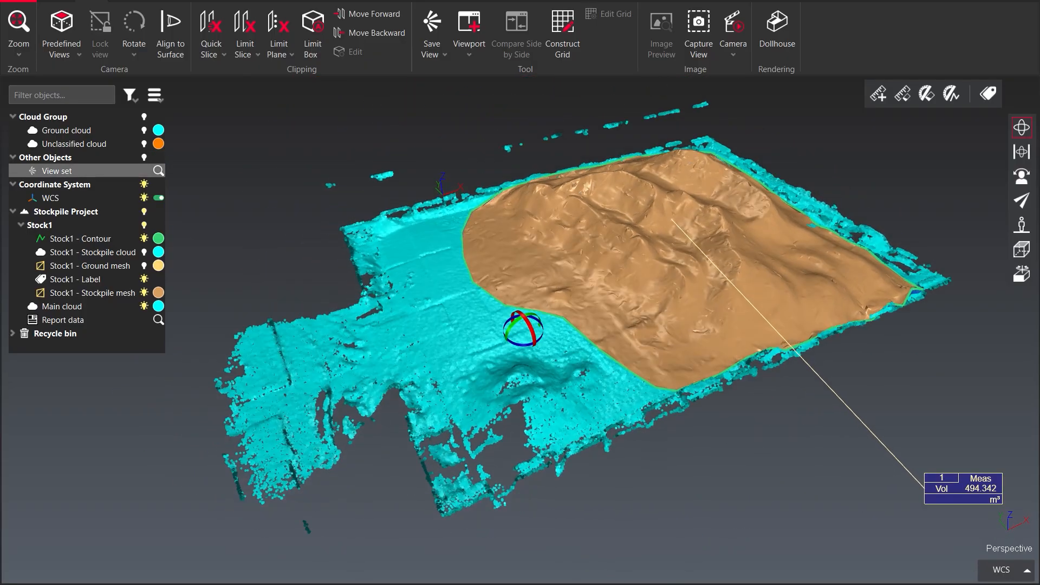
pyautogui.click(431, 25)
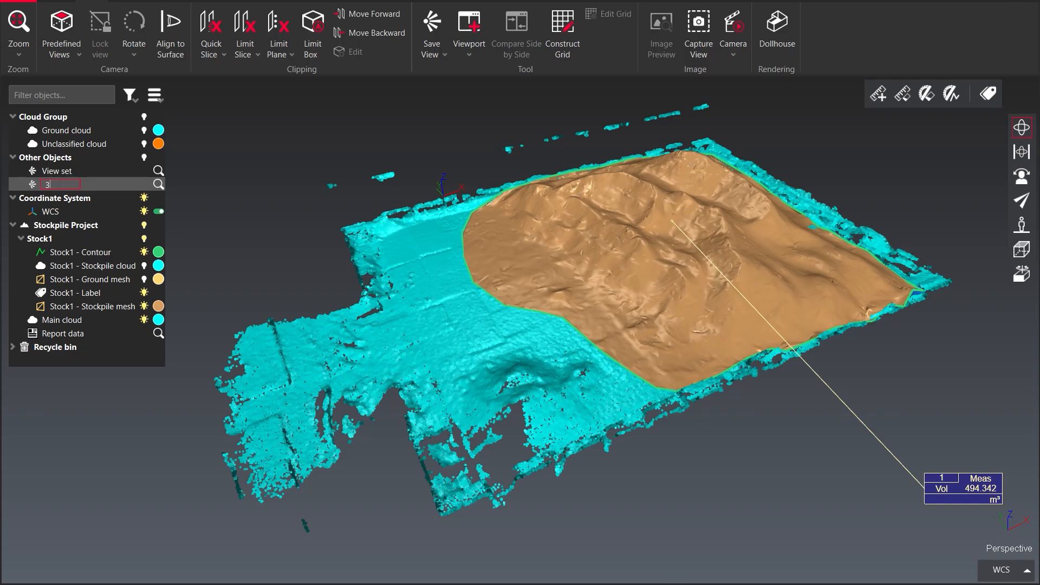
pyautogui.press('Return')
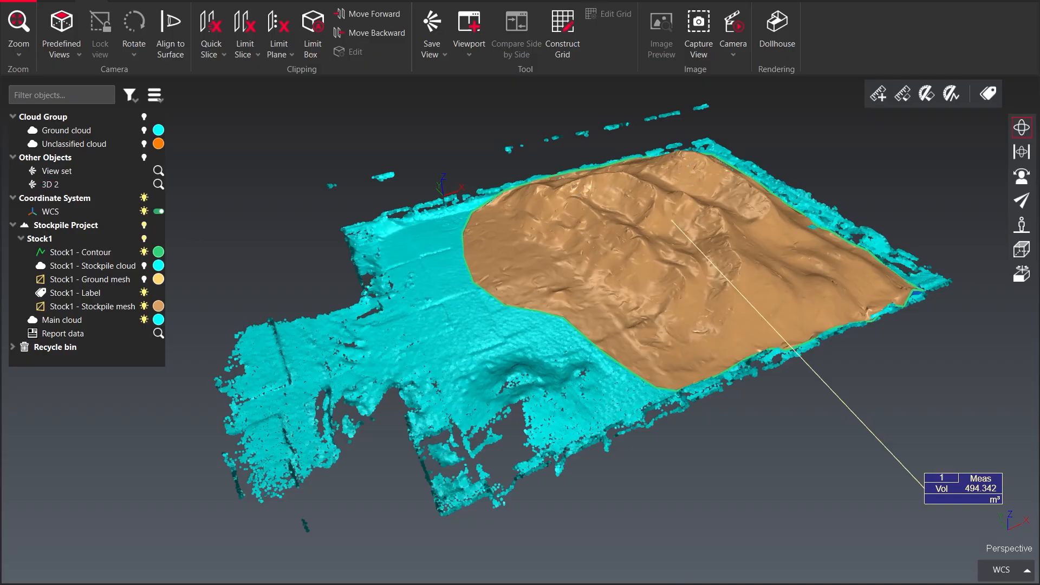
# Orbit and zoom to a top-down view of the stockpile and save it as a view set named top down
pyautogui.moveTo(694, 389); pyautogui.dragTo(652, 476)
pyautogui.moveTo(652, 336); pyautogui.dragTo(544, 392, button='middle')
pyautogui.scroll(-3, 544, 379)
pyautogui.moveTo(492, 395); pyautogui.dragTo(495, 399)
pyautogui.moveTo(664, 414); pyautogui.dragTo(625, 442, button='middle')
pyautogui.moveTo(624, 444)
pyautogui.mouseDown()
pyautogui.moveTo(641, 437)
pyautogui.moveTo(631, 441)
pyautogui.mouseUp()
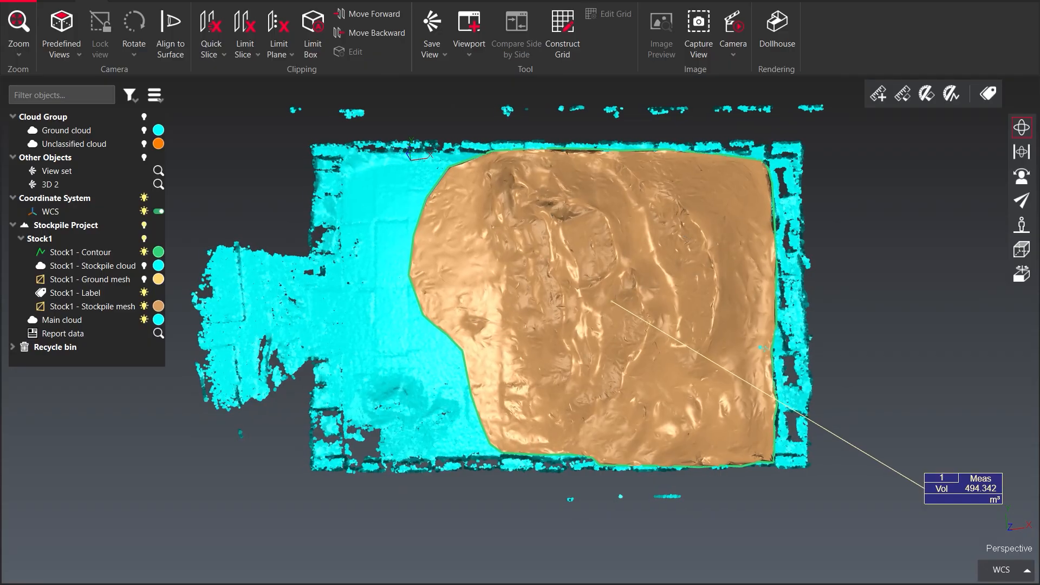
pyautogui.click(431, 24)
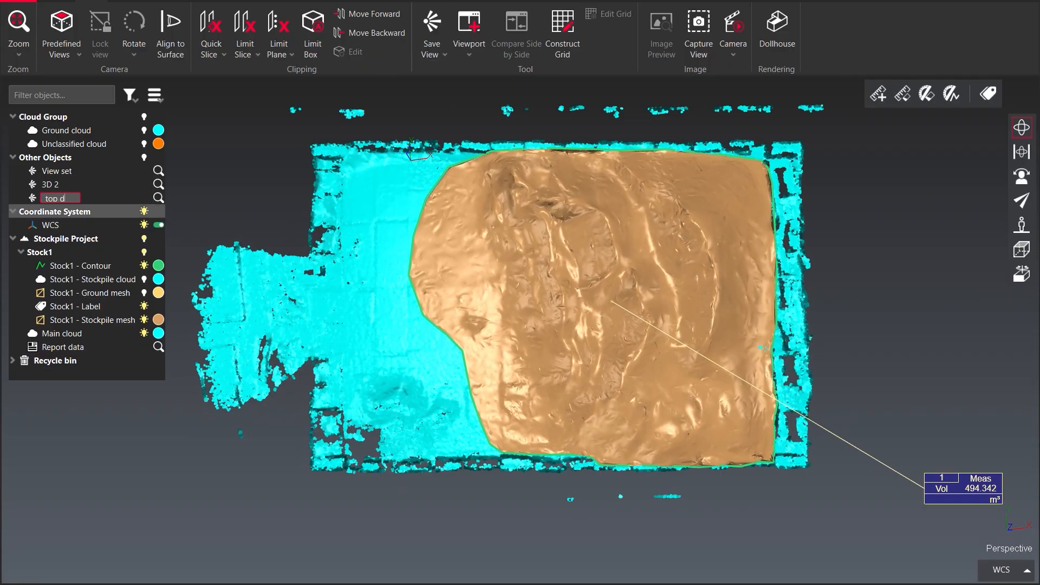
pyautogui.press('Return')
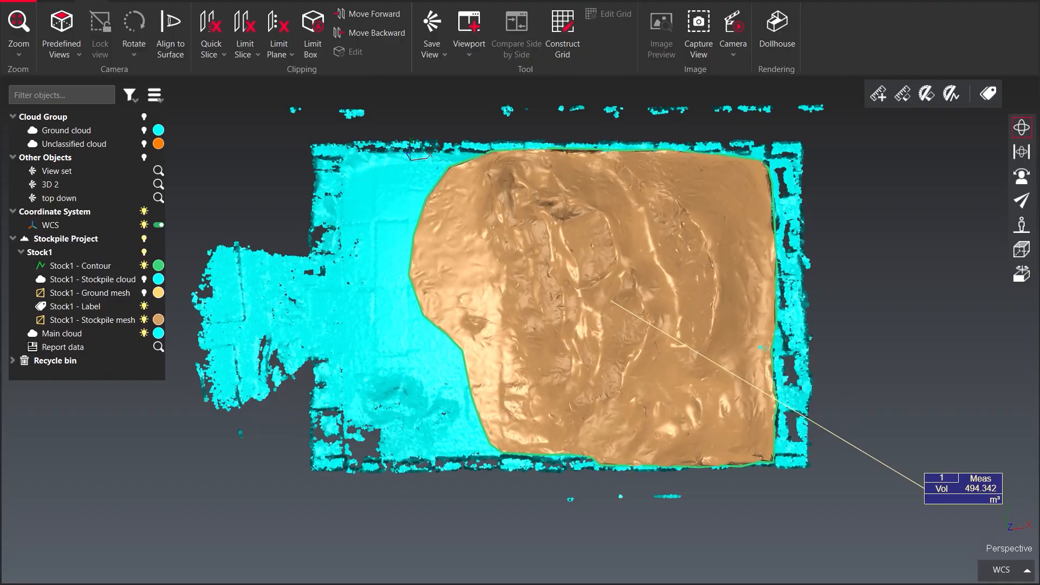
# Show the unclassified cloud, orbit inside the shed toward the stockpile and save that view as a view set
pyautogui.click(144, 143)
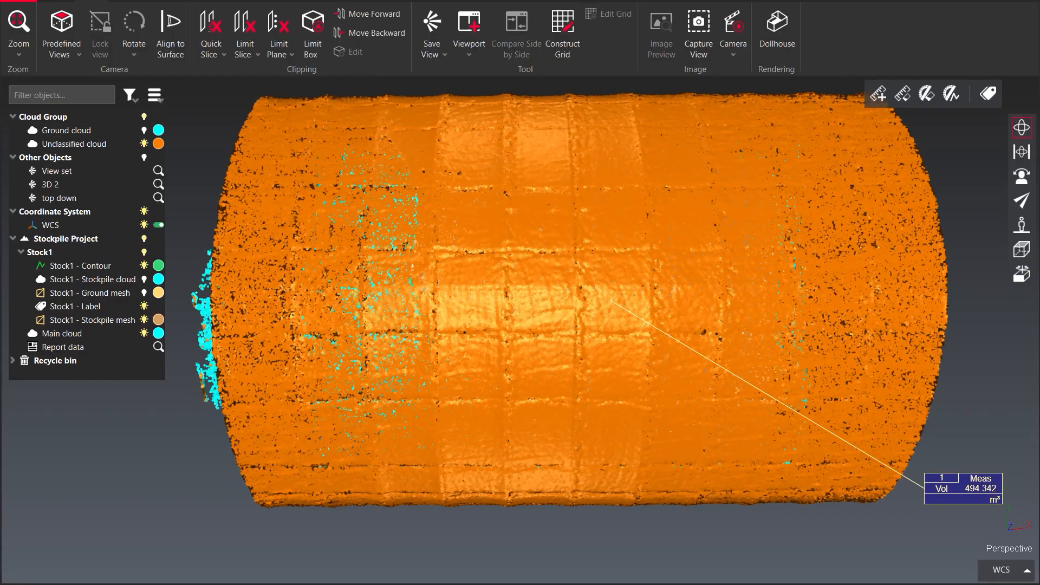
pyautogui.moveTo(343, 318); pyautogui.dragTo(541, 208)
pyautogui.scroll(8, 520, 216)
pyautogui.scroll(-3, 488, 282)
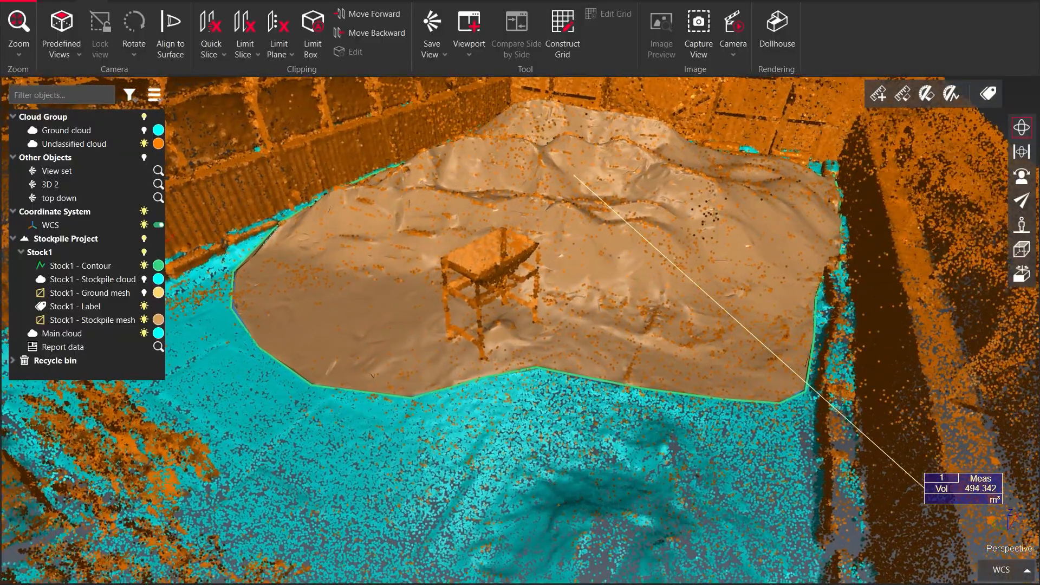
pyautogui.scroll(4, 519, 310)
pyautogui.rightClick(601, 319)
pyautogui.scroll(-5, 520, 325)
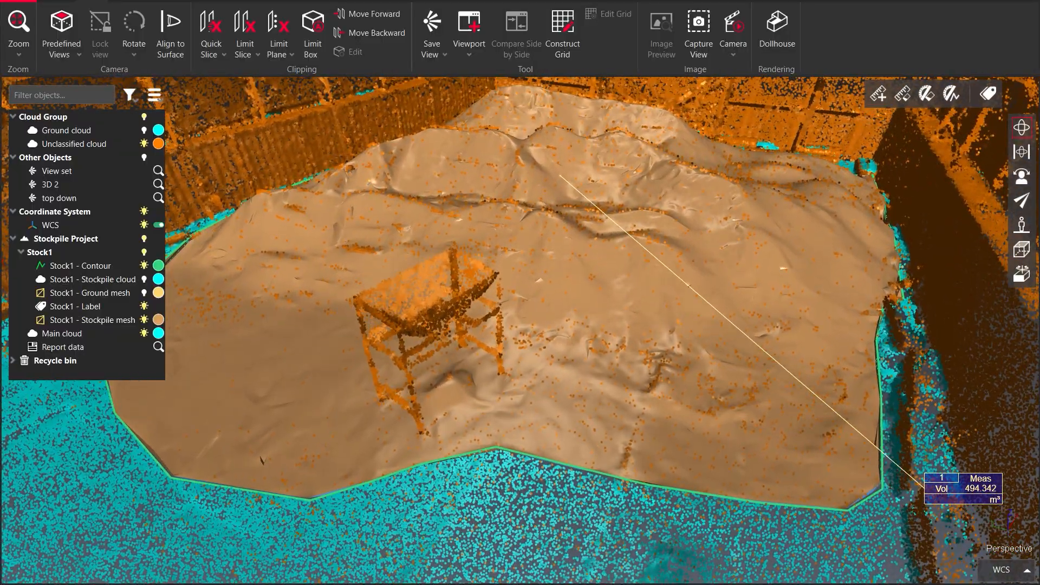
pyautogui.moveTo(583, 336); pyautogui.dragTo(593, 295)
pyautogui.click(432, 32)
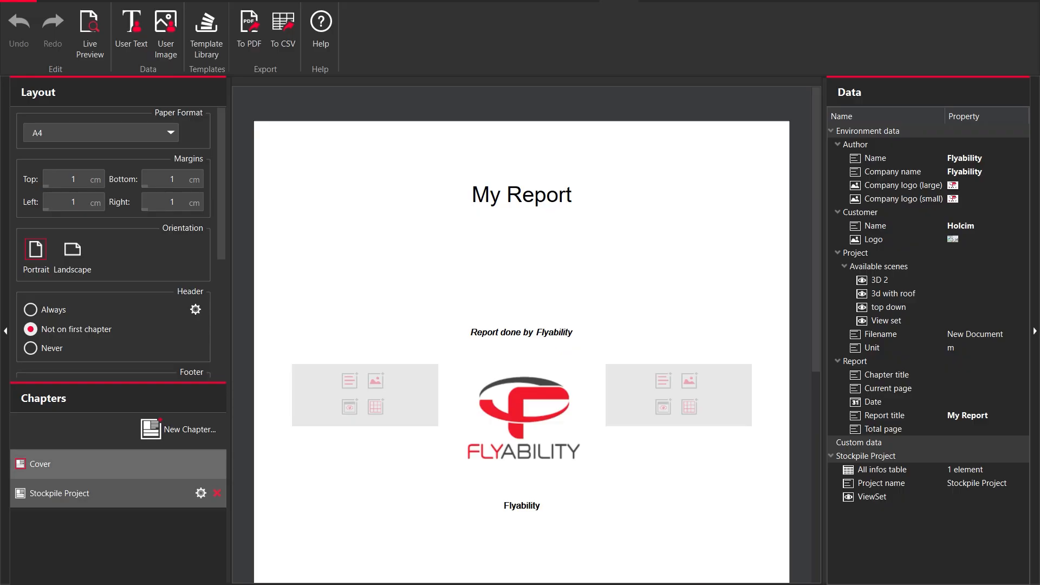
# Open the Stockpile Project chapter of the report and insert the top down scene into its content block
pyautogui.click(60, 493)
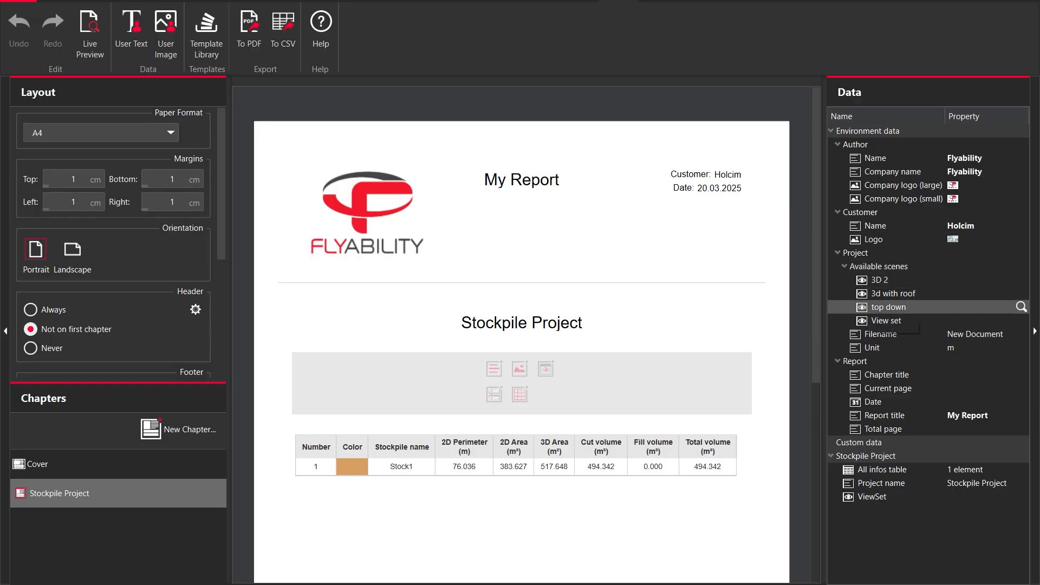
pyautogui.moveTo(888, 306); pyautogui.dragTo(522, 370)
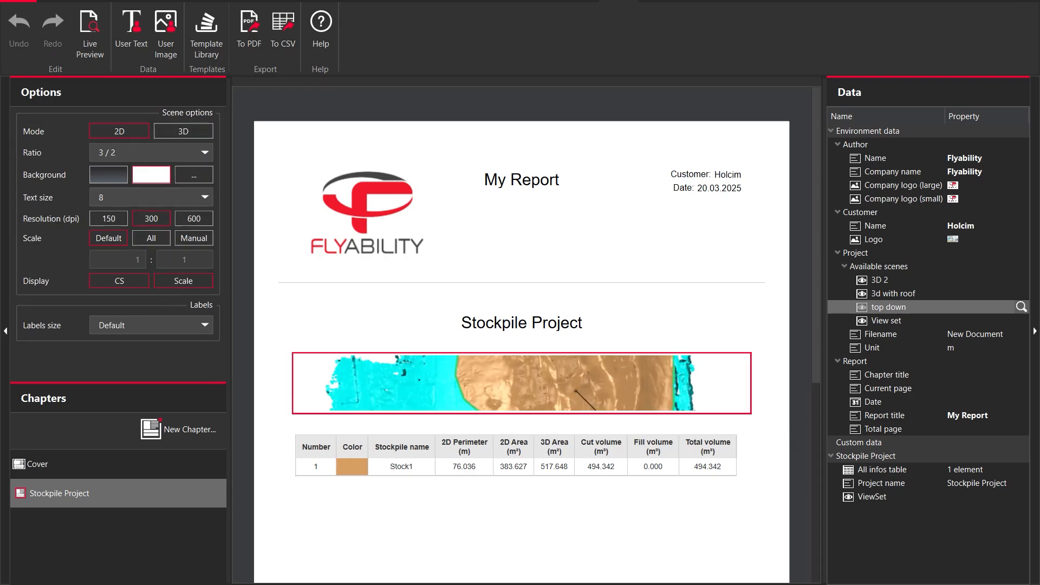
pyautogui.moveTo(815, 244); pyautogui.dragTo(815, 348)
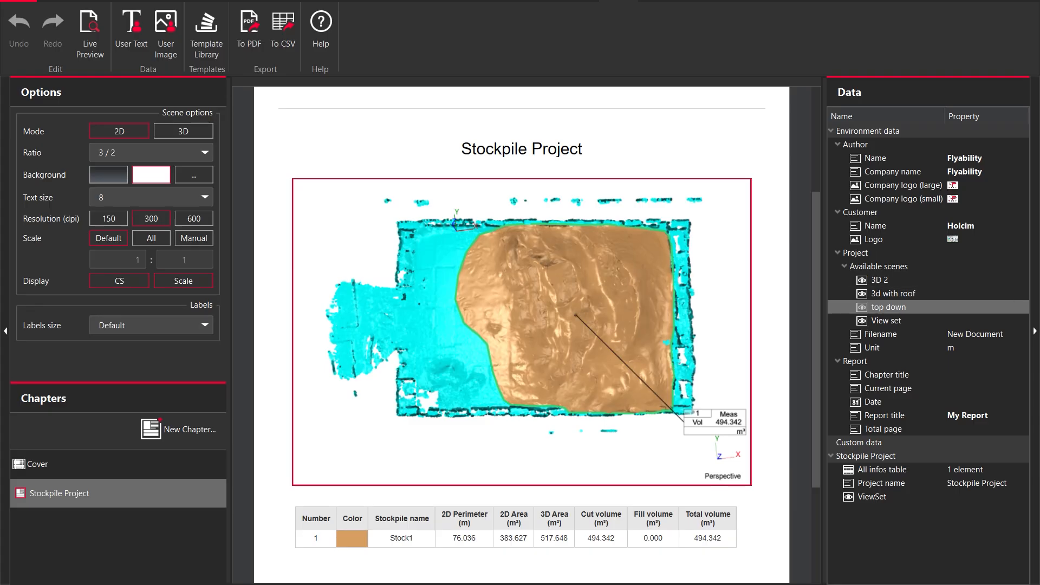
pyautogui.moveTo(816, 346); pyautogui.dragTo(815, 375)
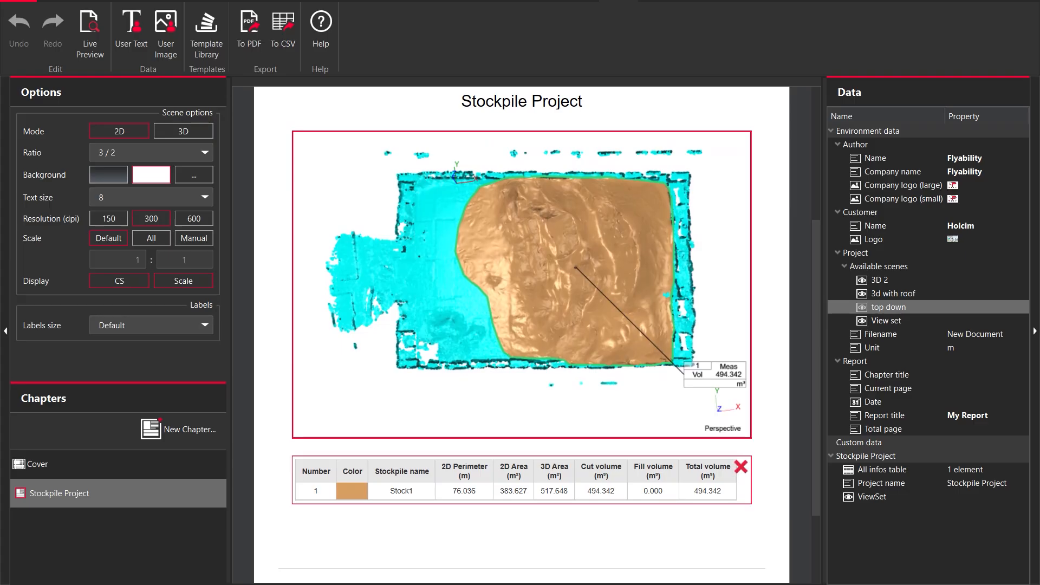
pyautogui.scroll(-2, 487, 490)
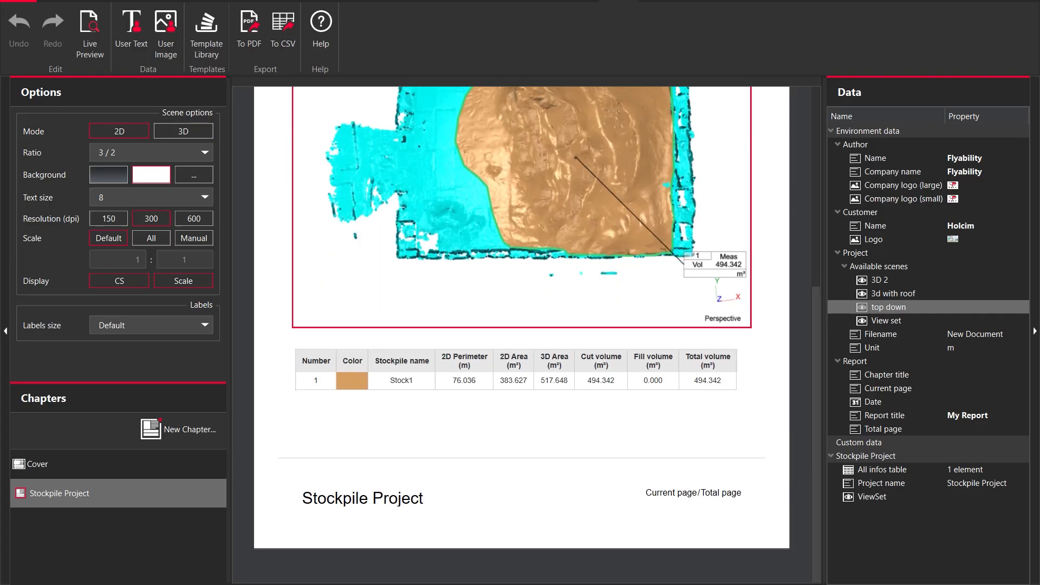
# Add an empty chapter to the report and insert the 3d with roof scene into it
pyautogui.click(178, 429)
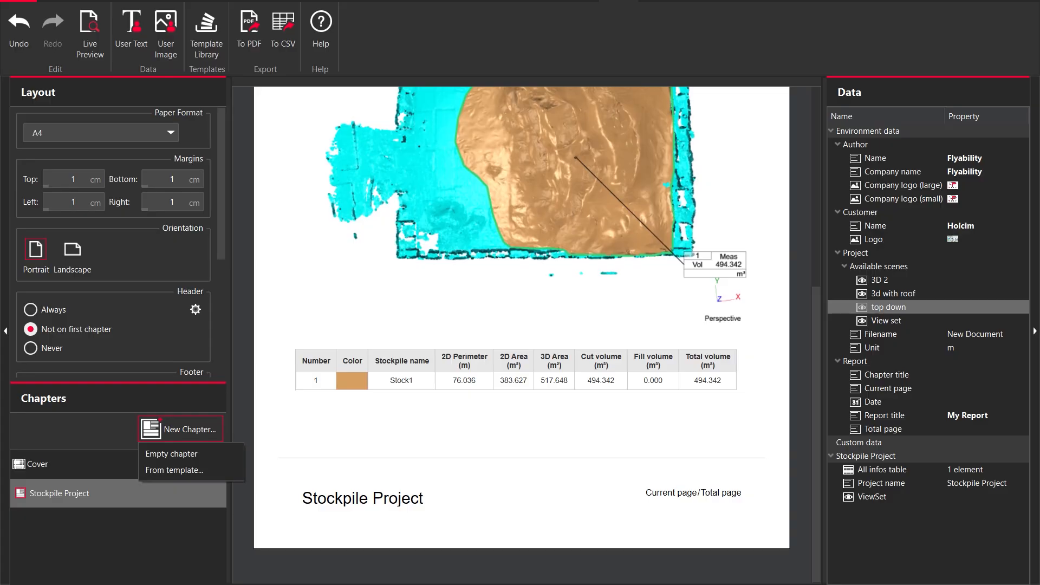
pyautogui.click(171, 453)
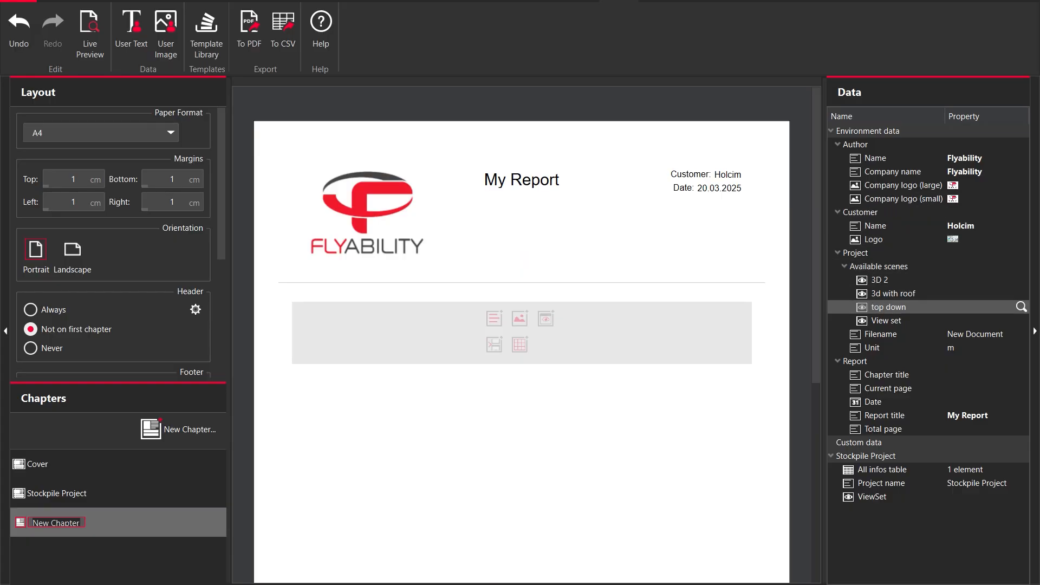
pyautogui.click(893, 293)
pyautogui.moveTo(861, 299); pyautogui.dragTo(528, 330)
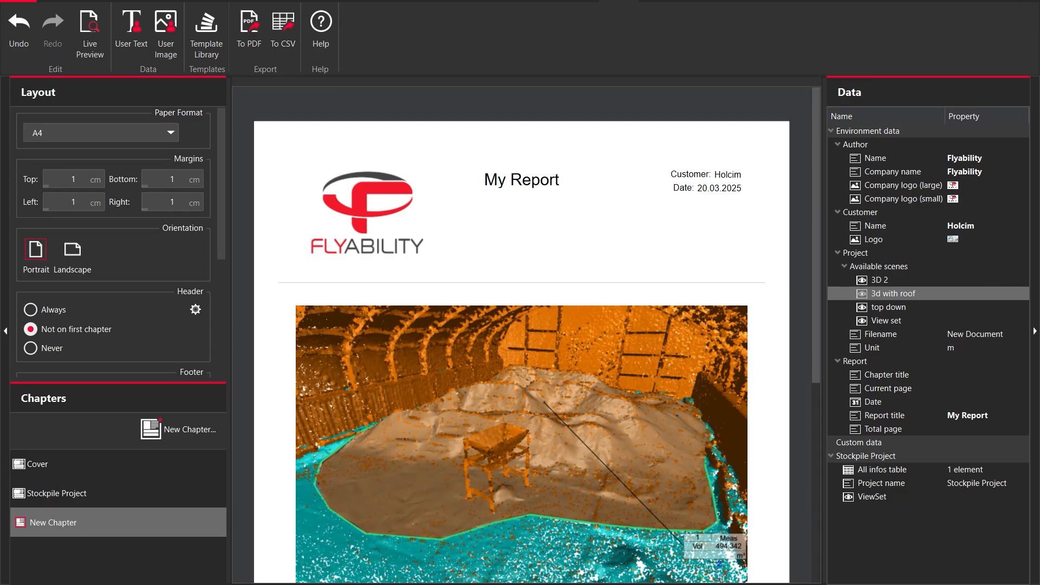
# Add a second content block below the image in the new chapter and insert the 3D 2 scene
pyautogui.scroll(-3, 521, 336)
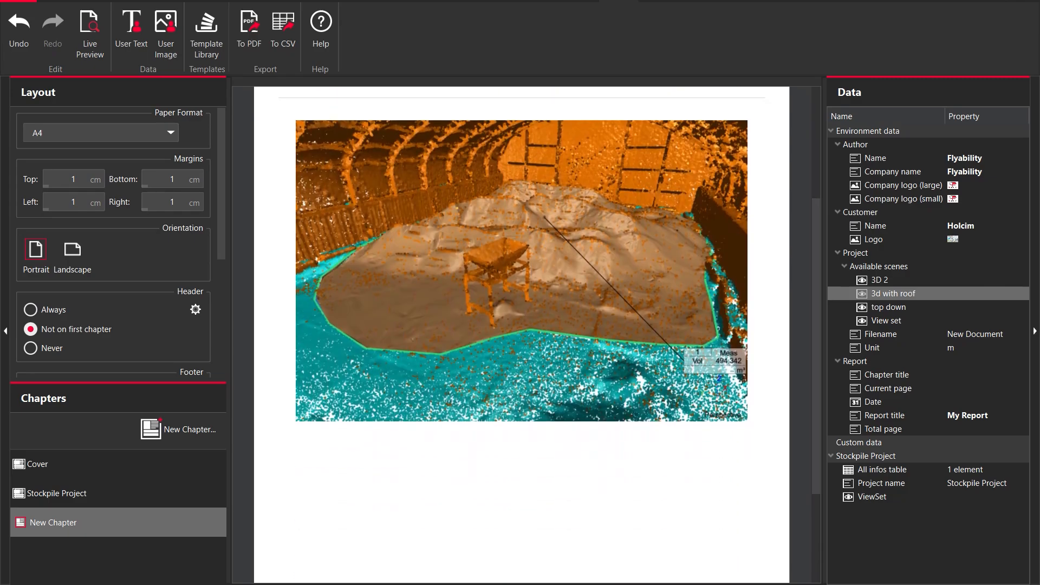
pyautogui.click(521, 433)
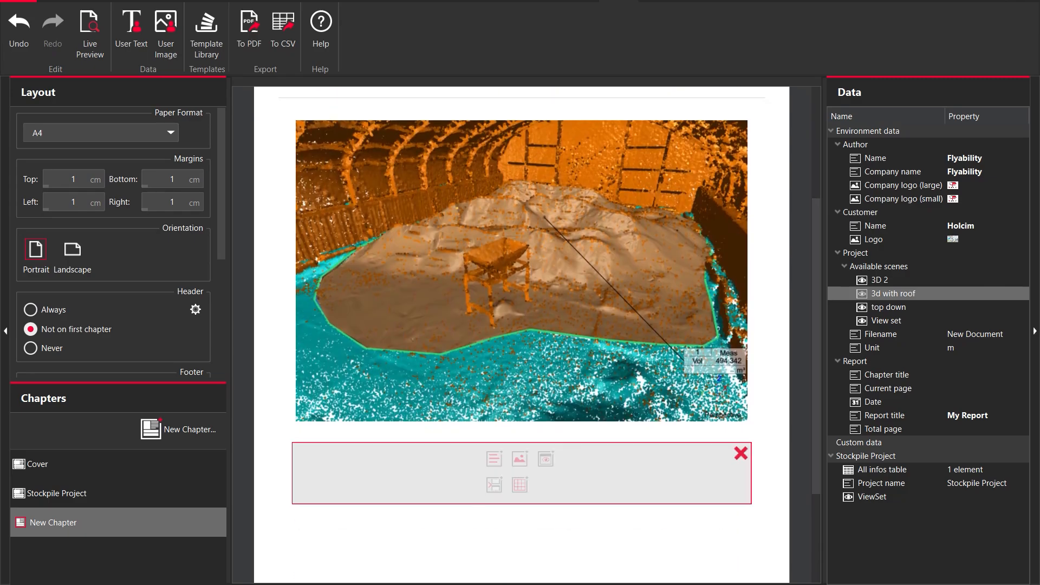
pyautogui.moveTo(878, 280); pyautogui.dragTo(525, 459)
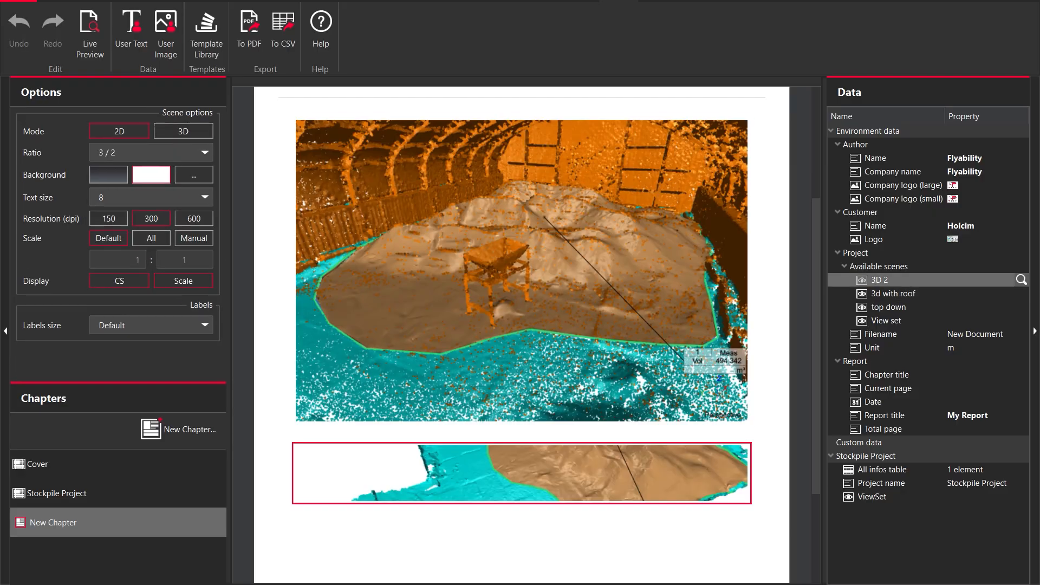
pyautogui.scroll(-8, 521, 335)
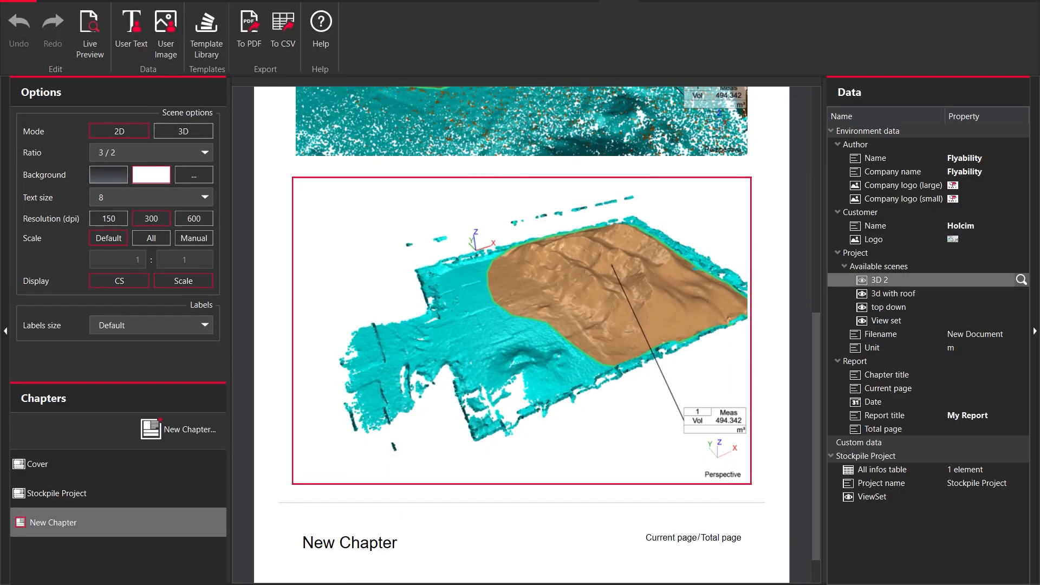
pyautogui.scroll(14, 521, 335)
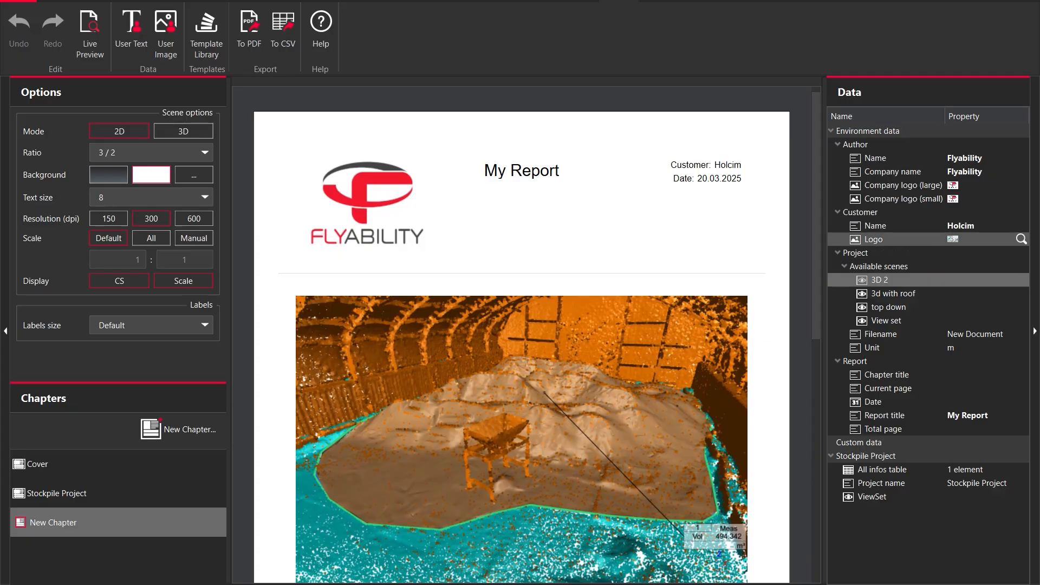
# Hide the unclassified cloud in the 3D view
pyautogui.scroll(-5, 521, 335)
pyautogui.scroll(-2, 521, 335)
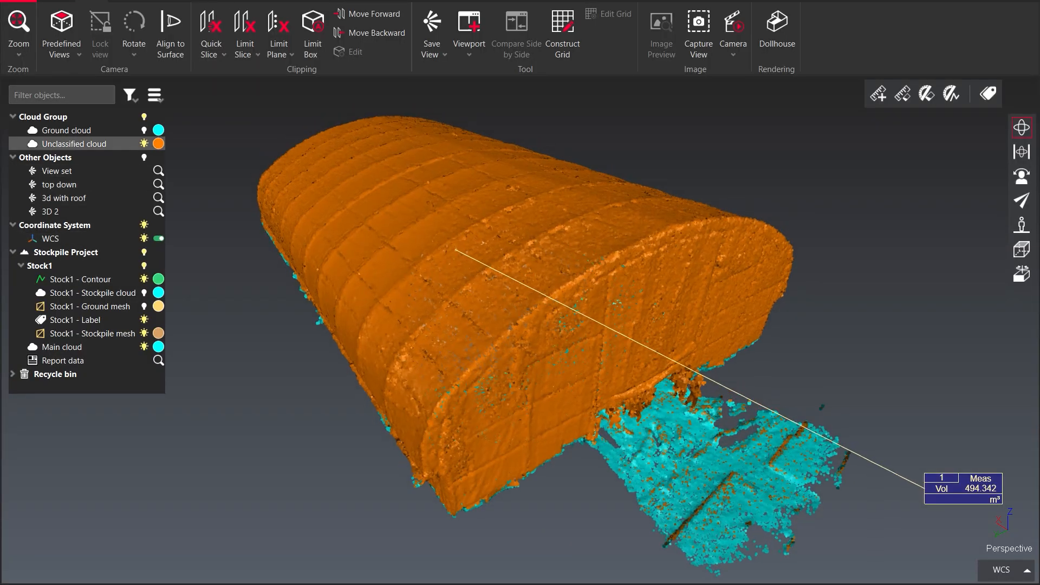
pyautogui.click(144, 144)
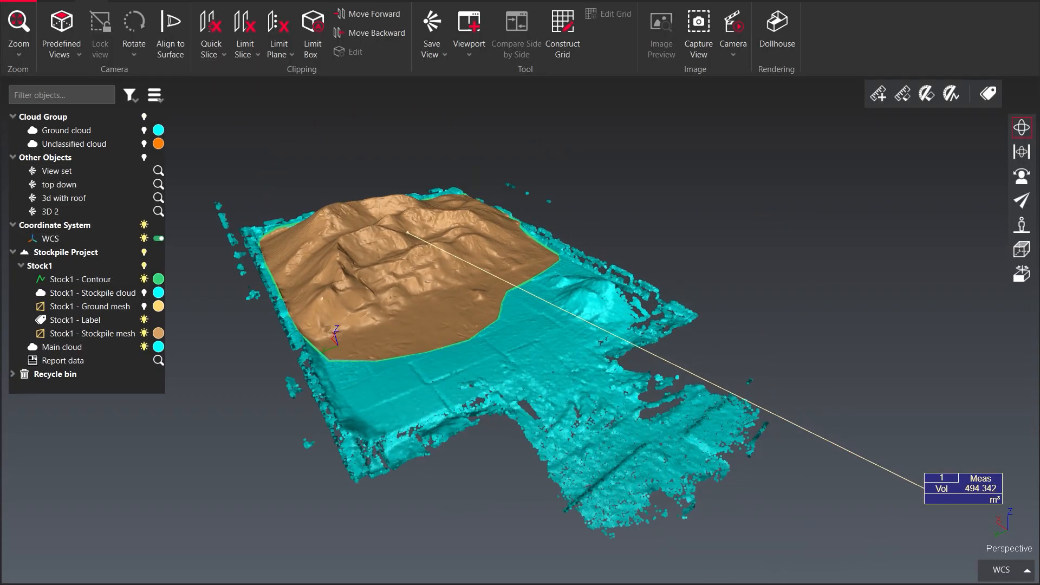